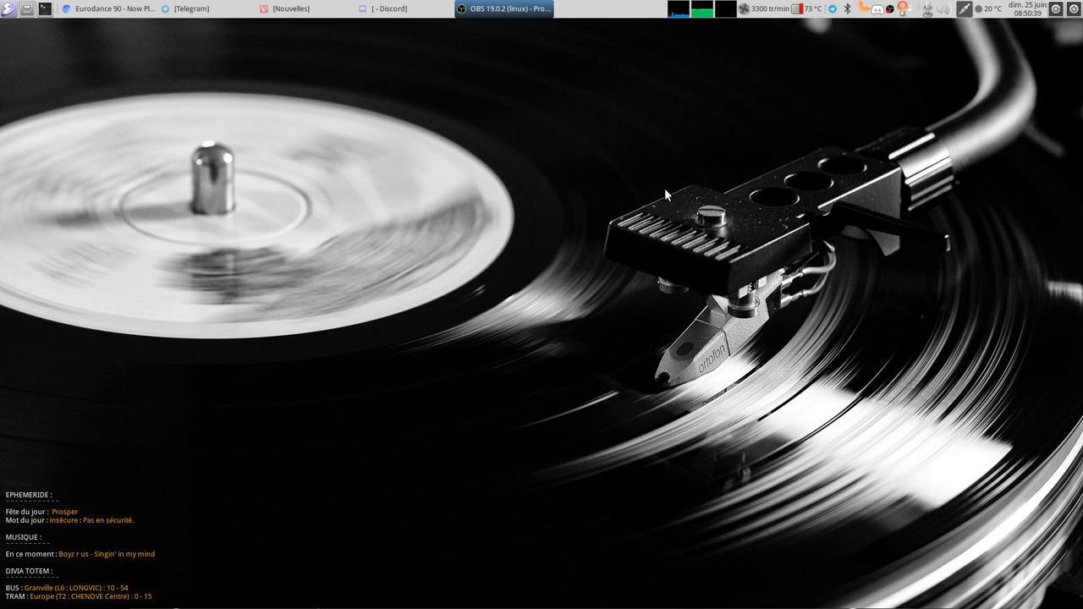
# Step: Open the reduc-bruit MP3 file from the Téléchargements folder in Audacity
pyautogui.moveTo(522, 603)
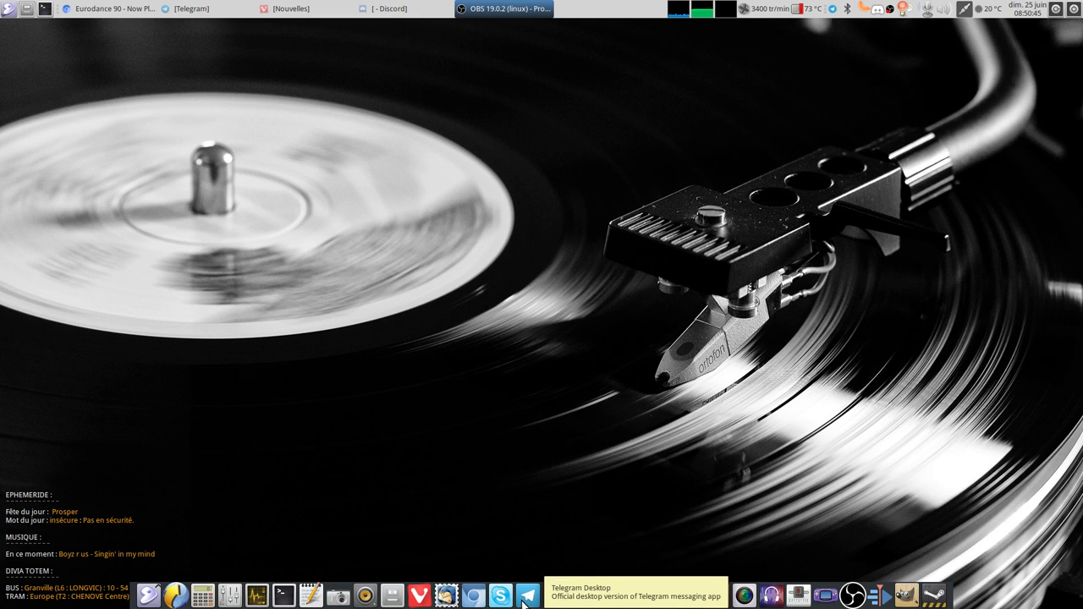
pyautogui.click(392, 597)
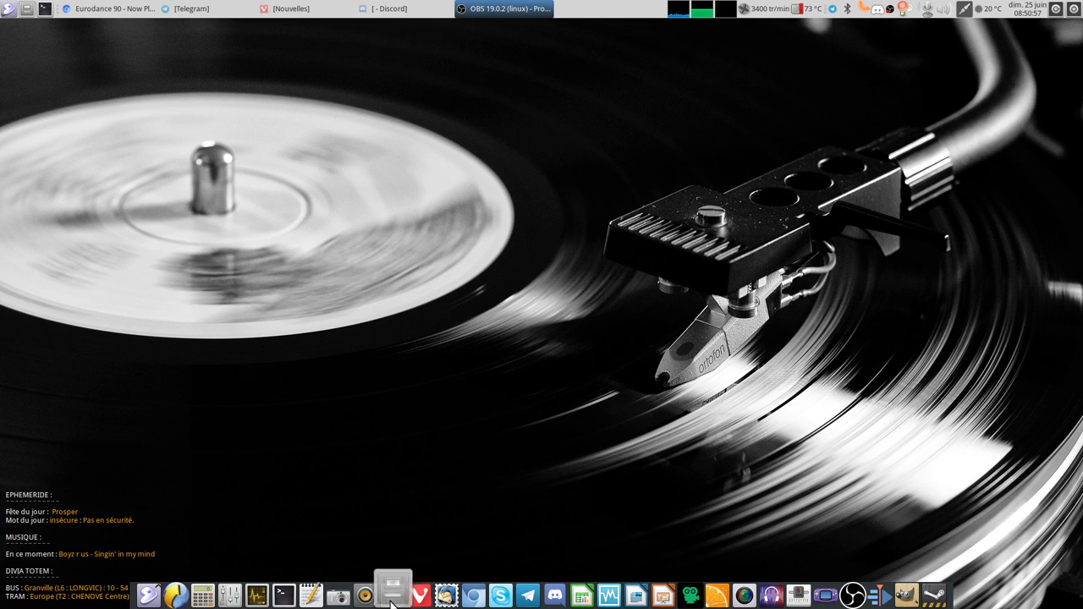
pyautogui.doubleClick(443, 361)
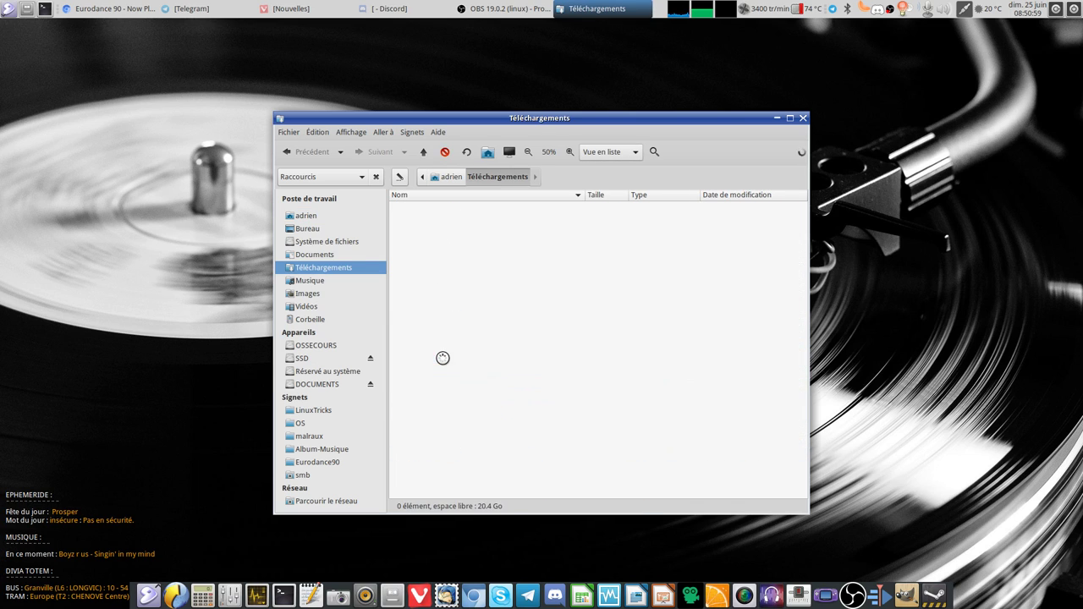
pyautogui.rightClick(443, 302)
pyautogui.moveTo(497, 328)
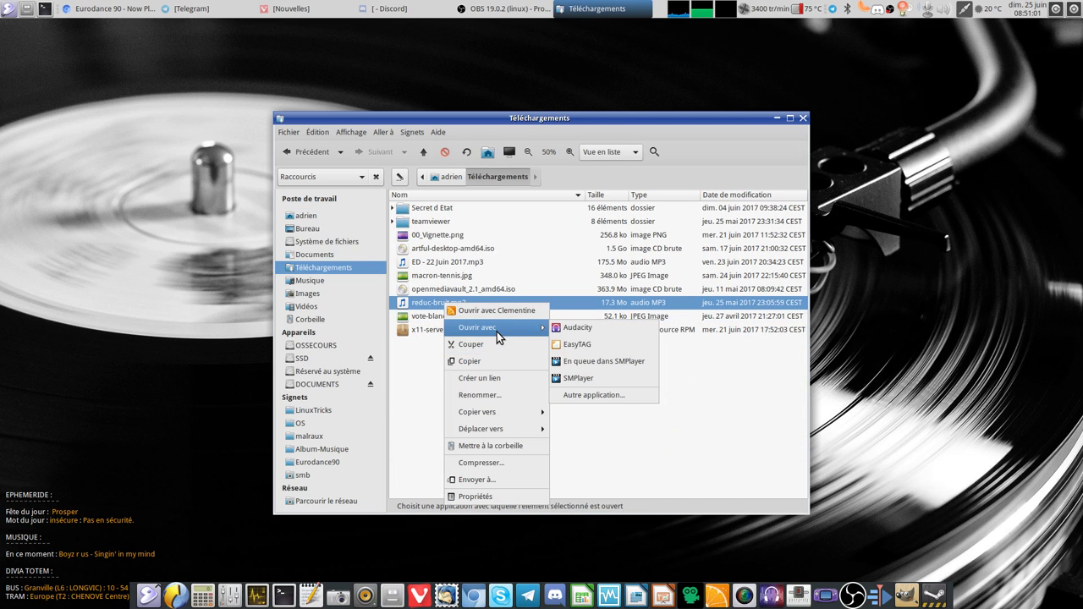
pyautogui.click(629, 328)
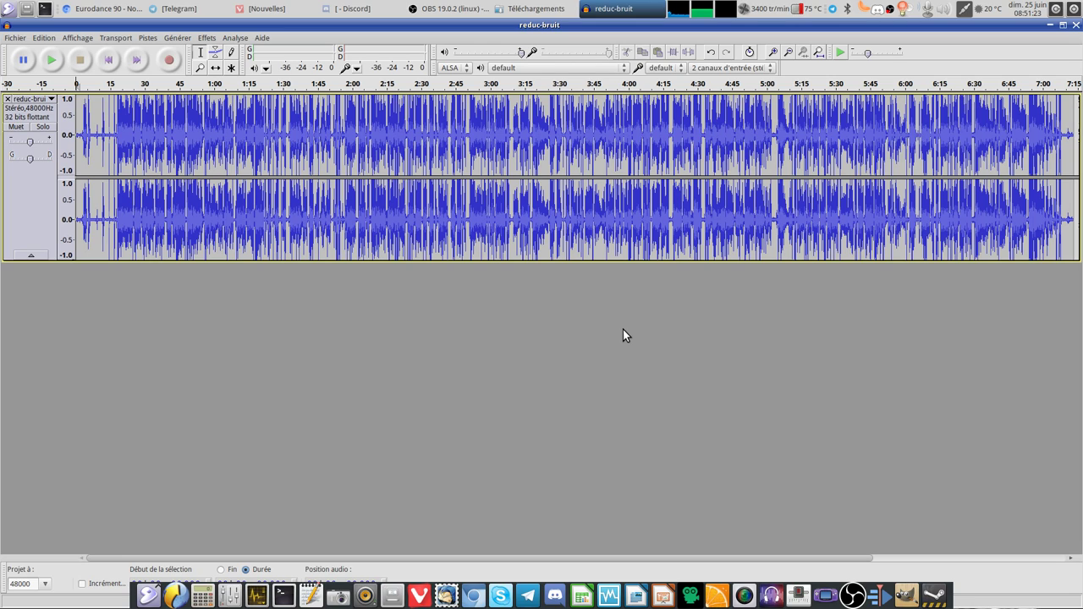
# Step: Play a short passage of the recording from about 17 s, just before the continuous speech begins
pyautogui.scroll(1, 265, 233)
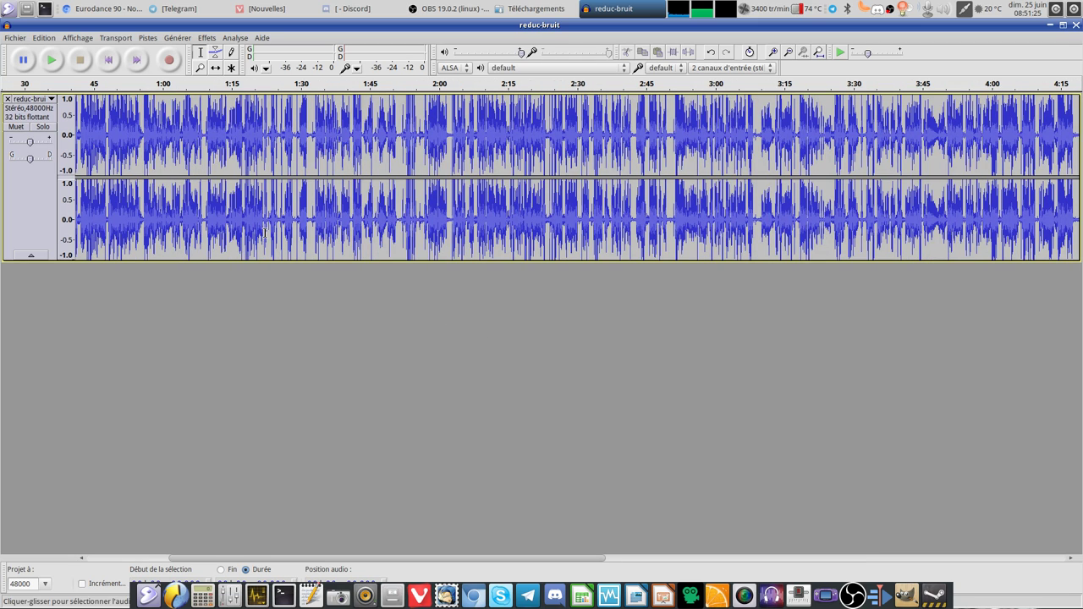
pyautogui.scroll(1, 267, 229)
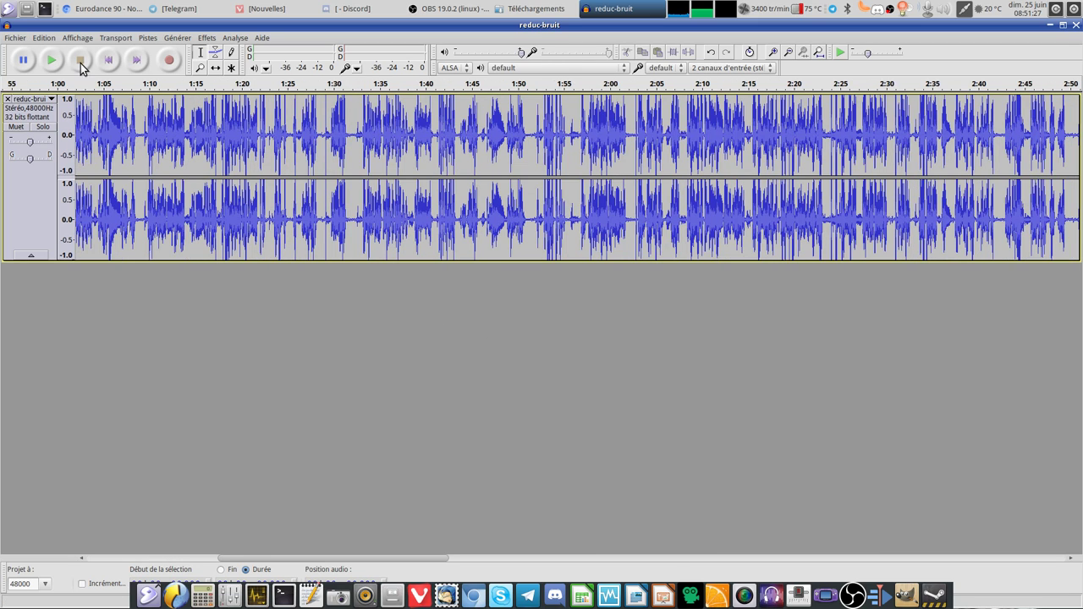
pyautogui.click(108, 60)
pyautogui.click(235, 134)
pyautogui.click(51, 60)
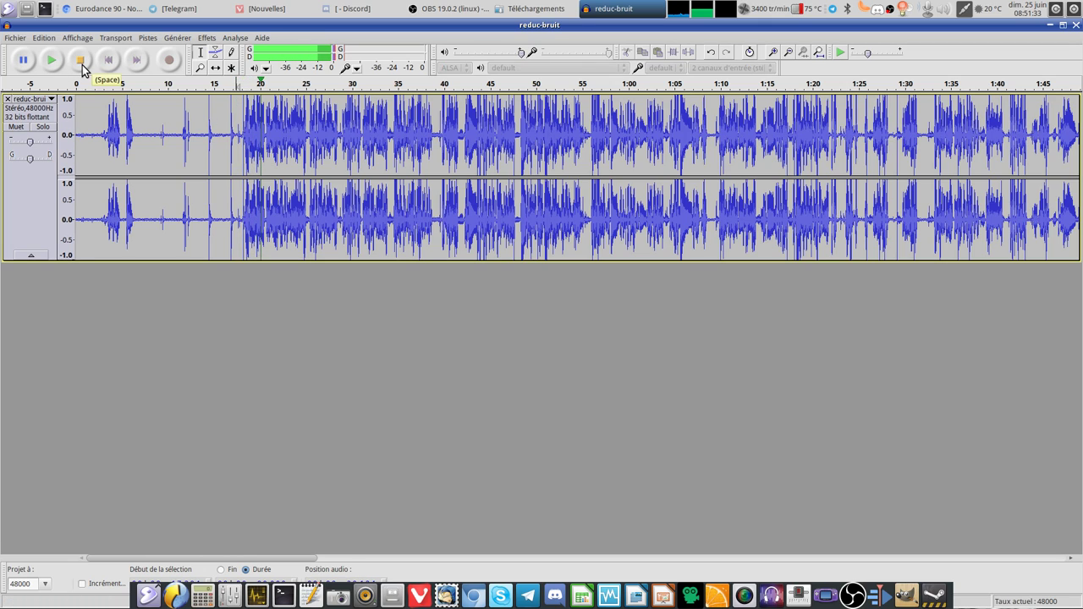
pyautogui.click(80, 60)
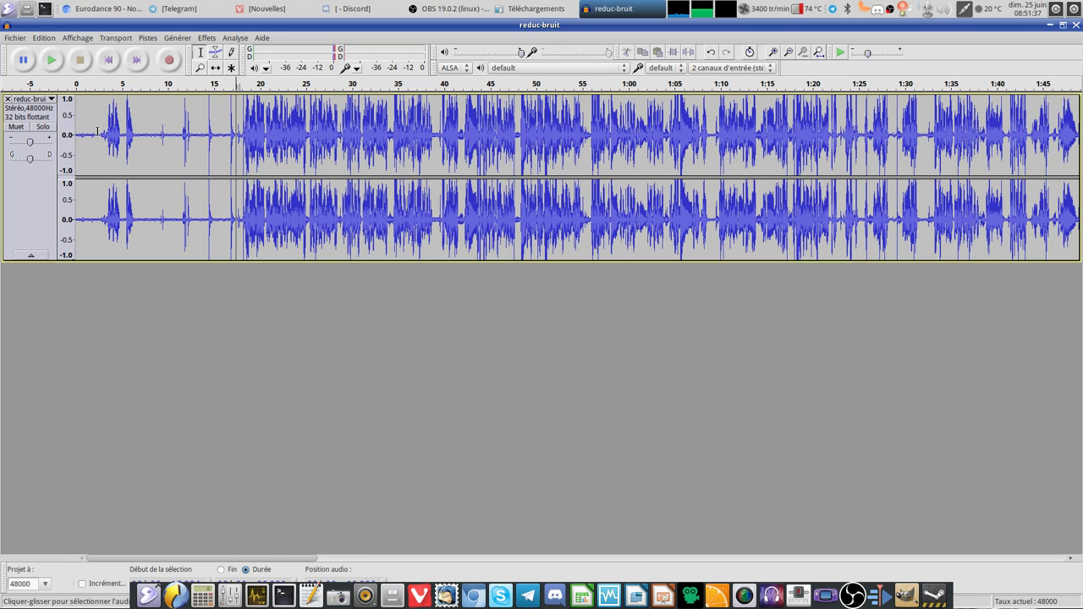
# Step: Listen to the background noise in the quiet intro, playing from about 7 s and from about 1 s
pyautogui.click(139, 131)
pyautogui.click(52, 60)
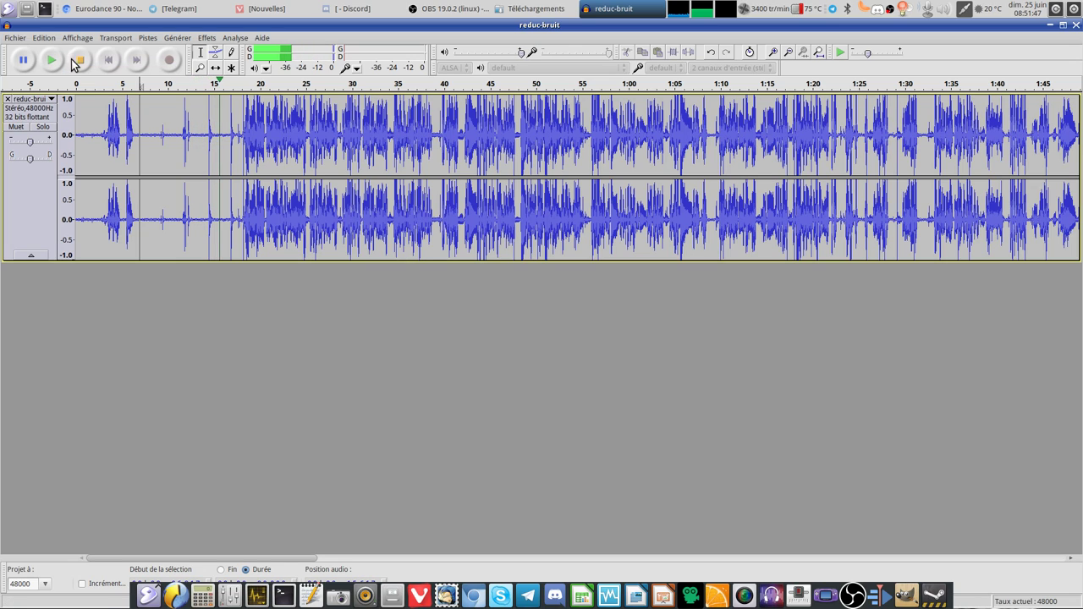
pyautogui.click(77, 61)
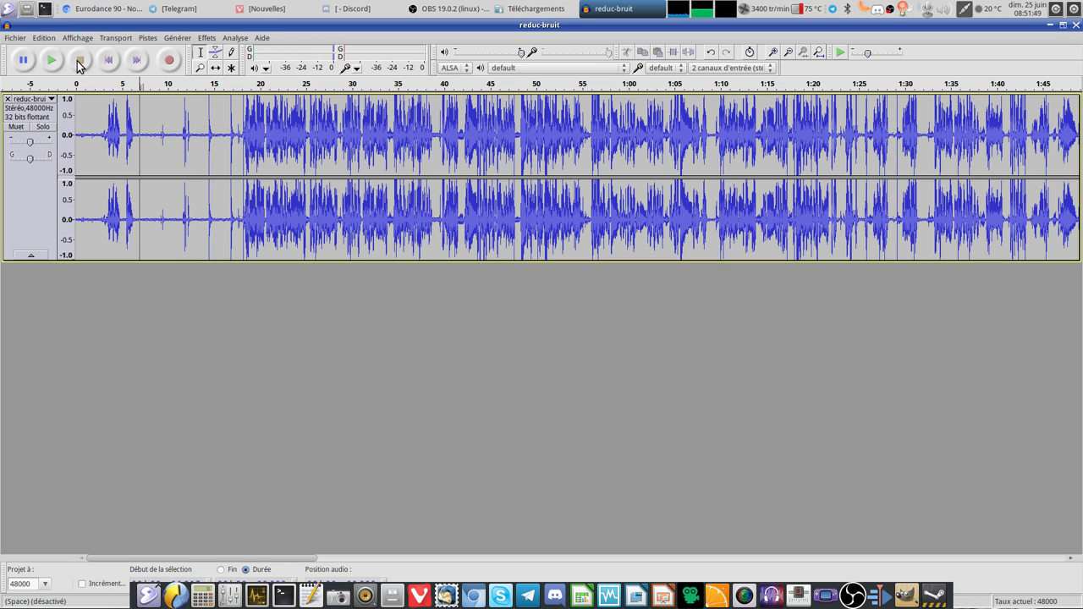
pyautogui.click(84, 134)
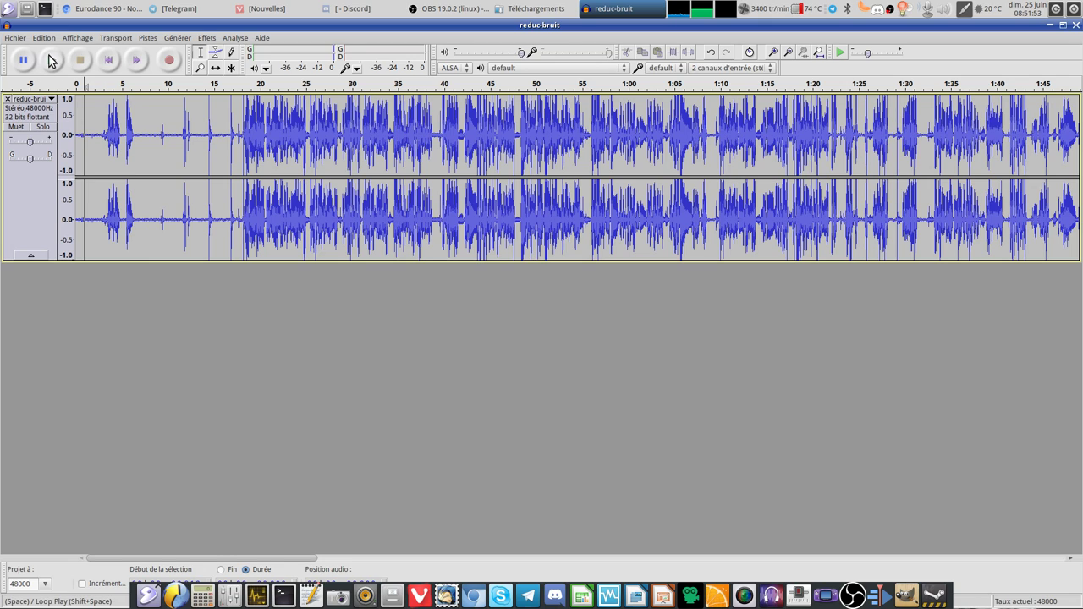
pyautogui.click(51, 60)
pyautogui.press('space')
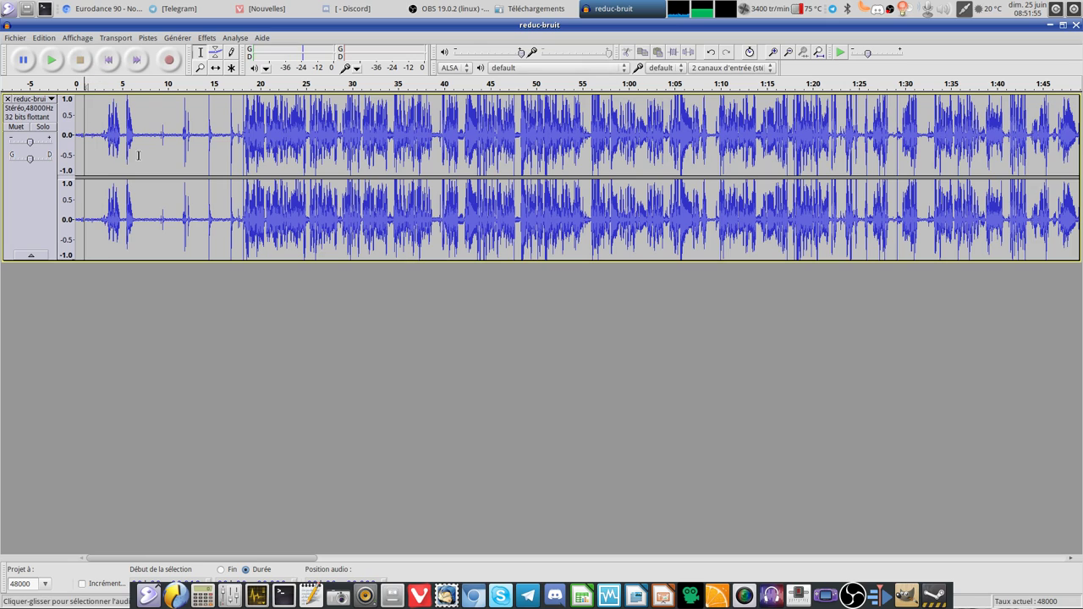
# Step: Select the quiet stretch from about 7 s to 9 s and play only that noise
pyautogui.moveTo(138, 134); pyautogui.dragTo(159, 135)
pyautogui.click(51, 60)
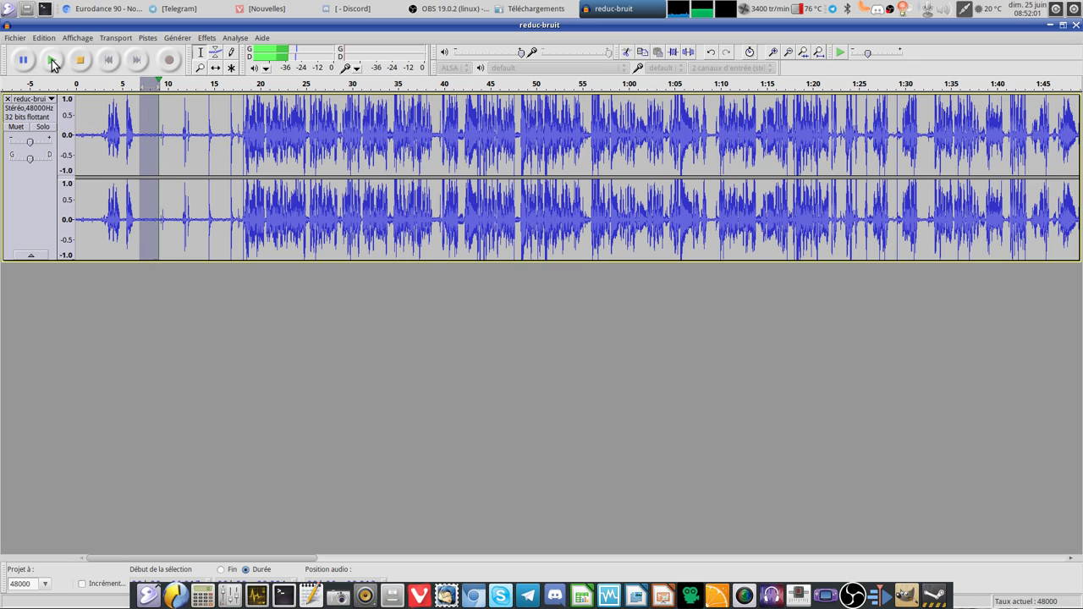
pyautogui.click(80, 60)
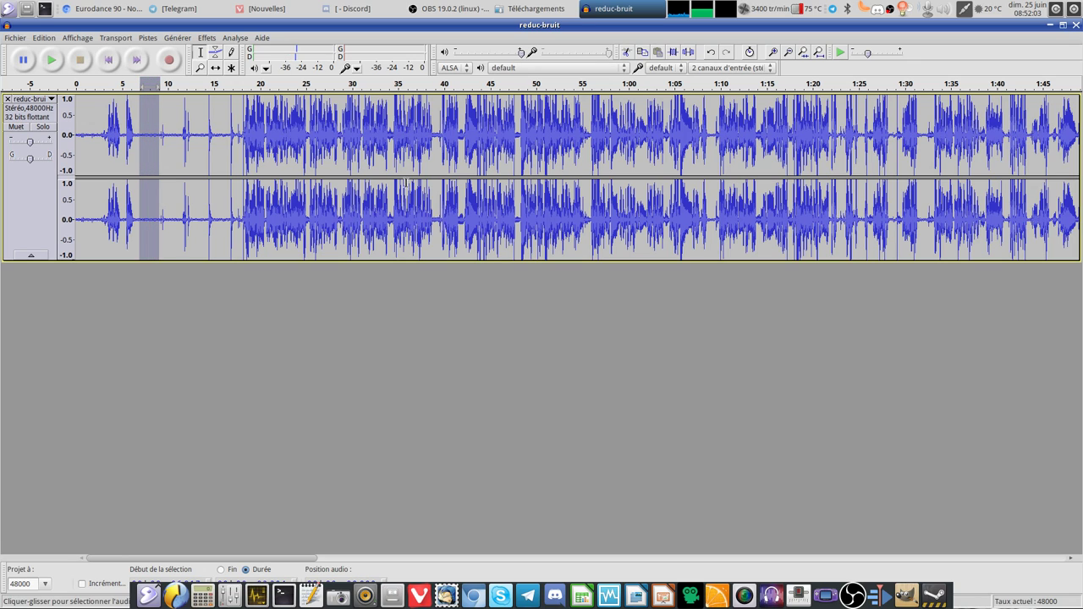
# Step: Replay the start of the speech from about 17 s to hear the noise beneath the voice
pyautogui.click(223, 154)
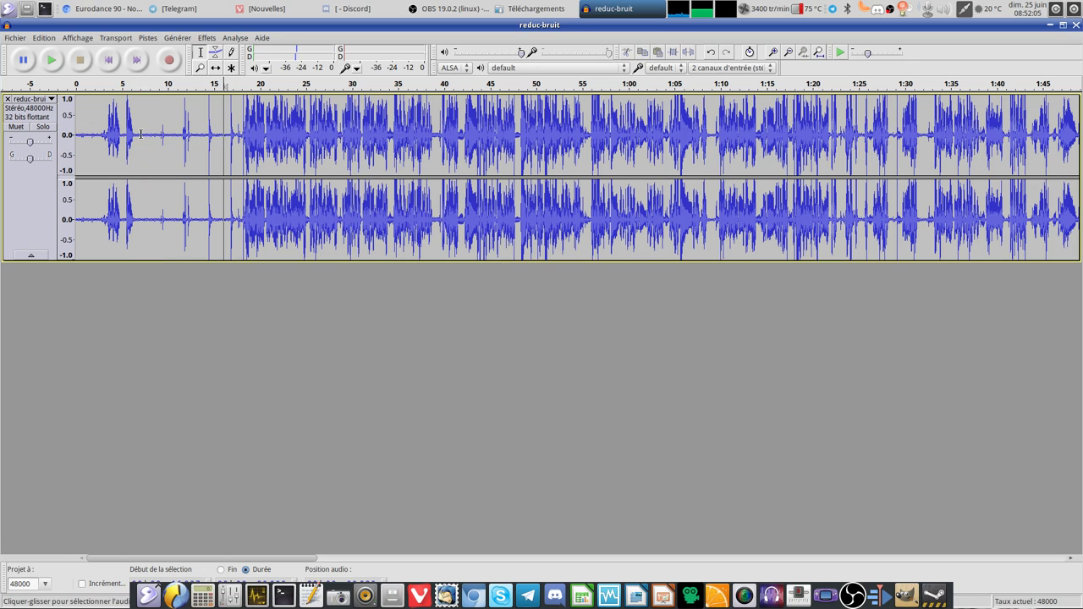
pyautogui.click(236, 131)
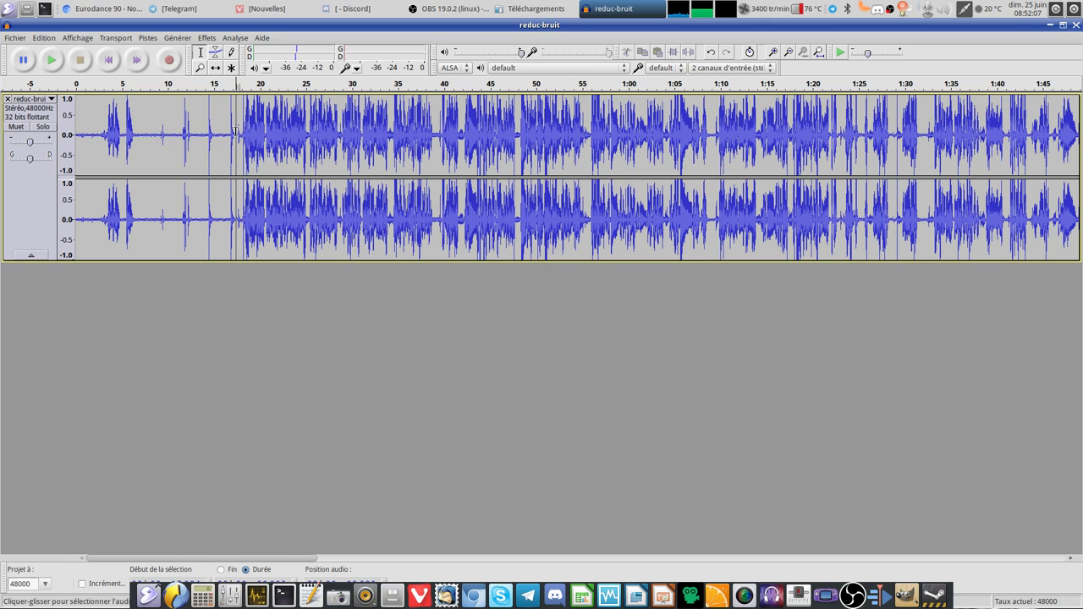
pyautogui.click(54, 63)
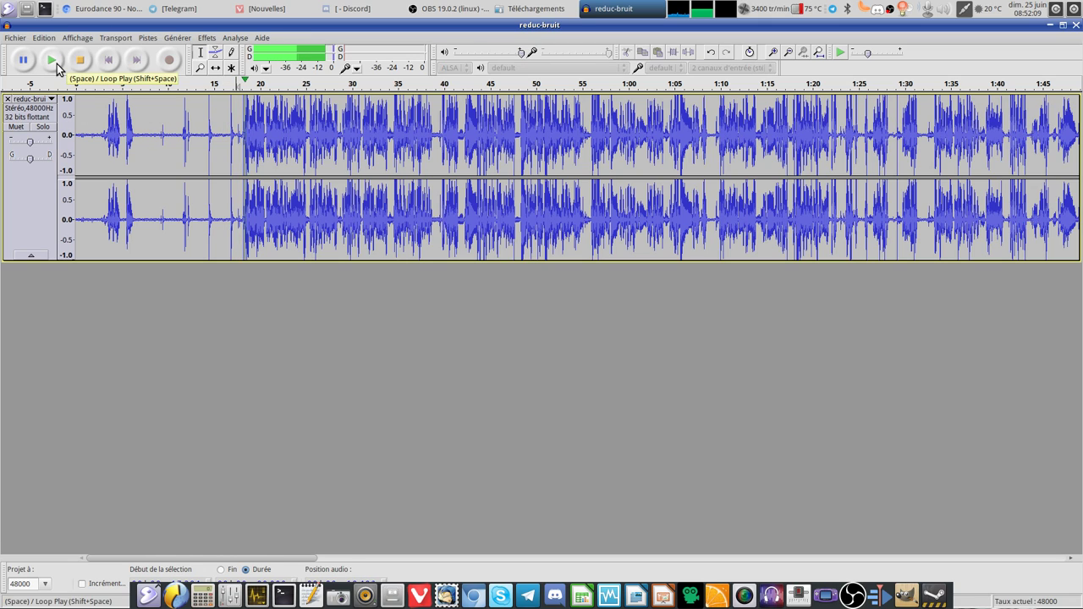
pyautogui.click(82, 60)
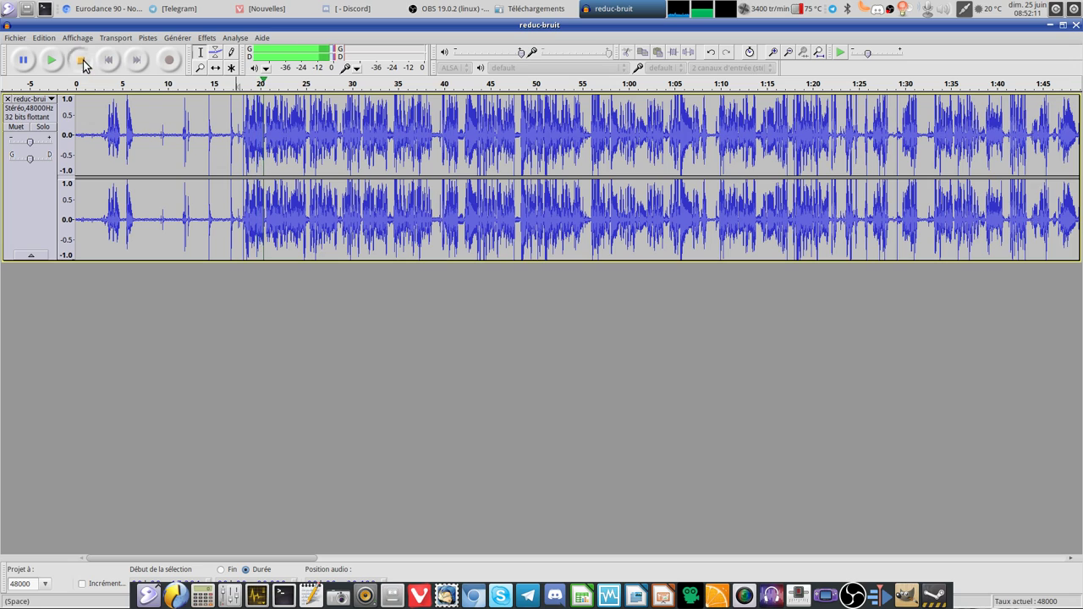
# Step: Select the noise-only passage from about 6.6 s to 8.9 s and play it to check that it contains no speech
pyautogui.moveTo(140, 125)
pyautogui.mouseDown()
pyautogui.moveTo(156, 127)
pyautogui.moveTo(136, 120)
pyautogui.mouseUp()
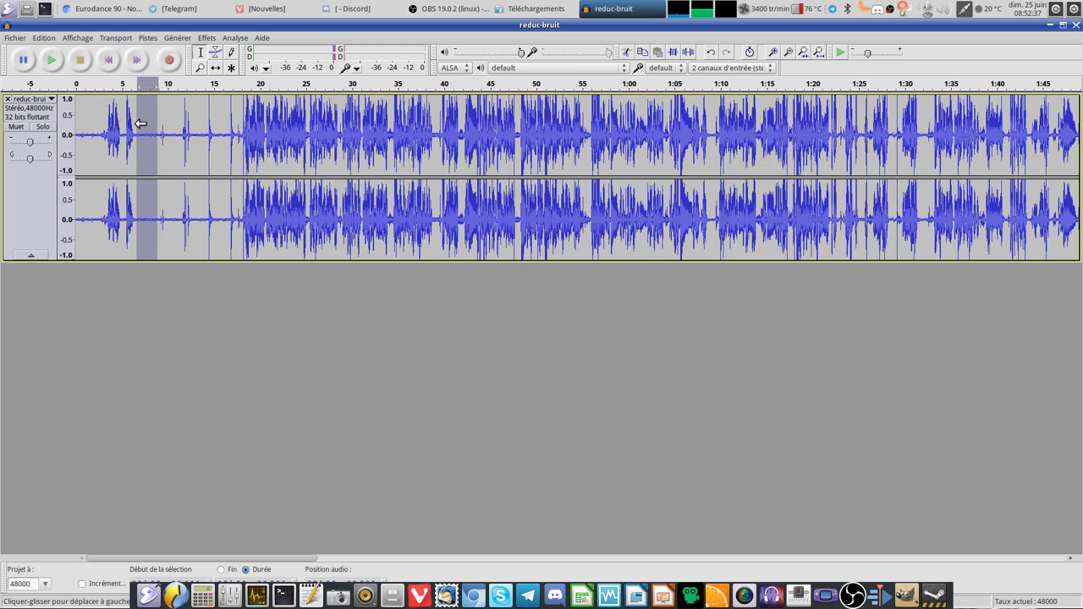
pyautogui.scroll(2, 139, 127)
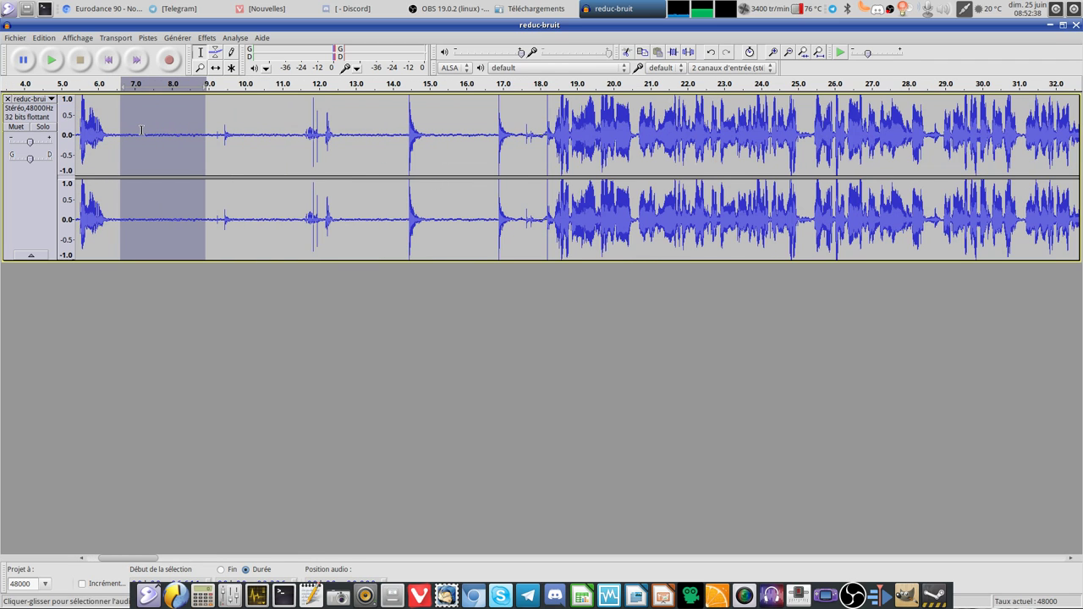
pyautogui.click(52, 59)
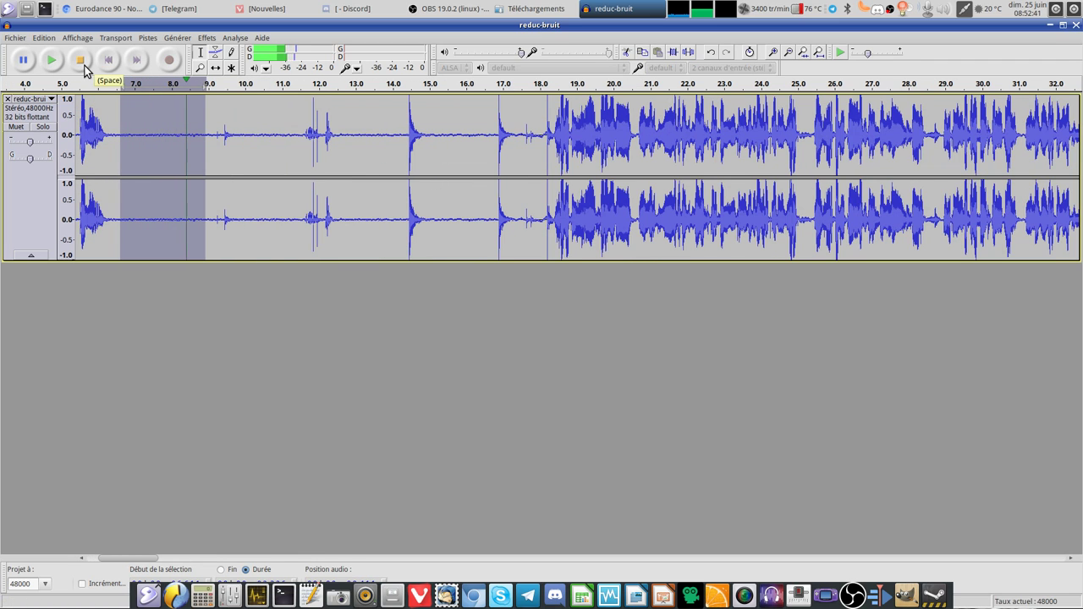
# Step: Capture the selected noise-only passage as the noise profile for the Noise Reduction effect
pyautogui.click(205, 38)
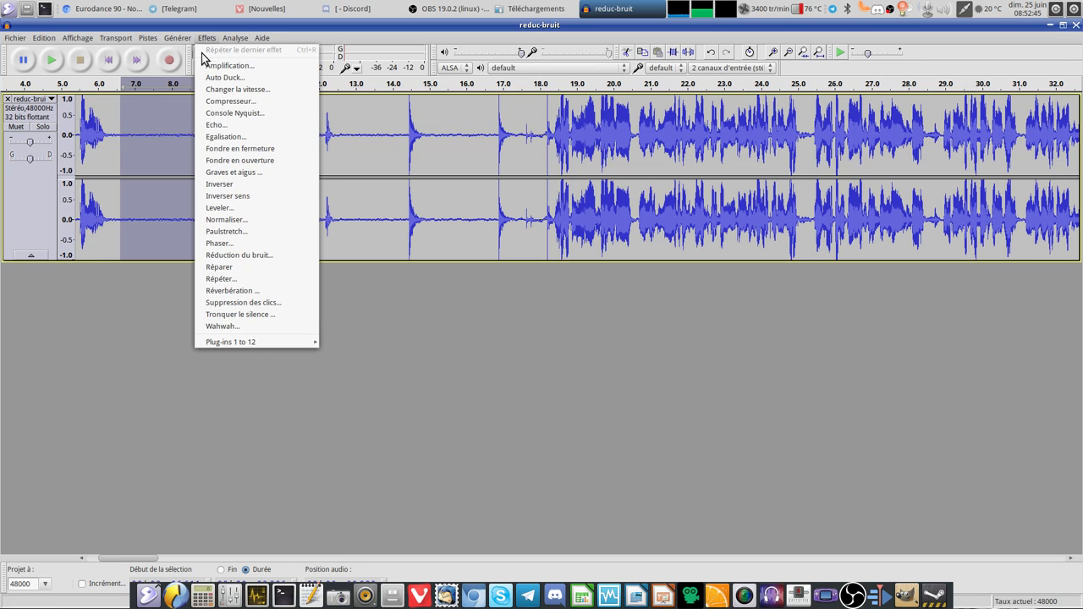
pyautogui.click(246, 258)
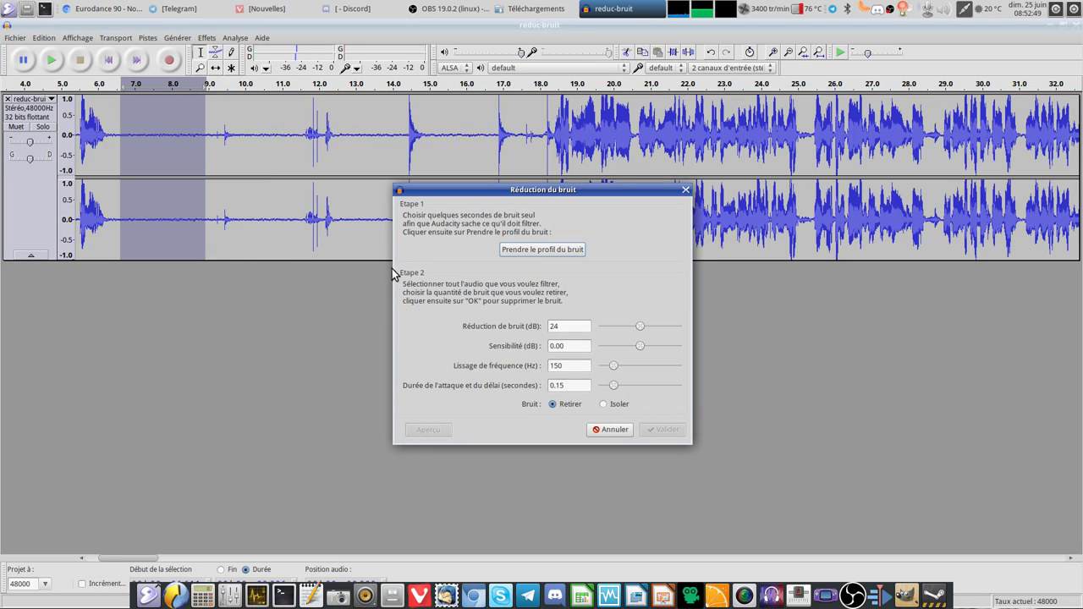
pyautogui.click(546, 252)
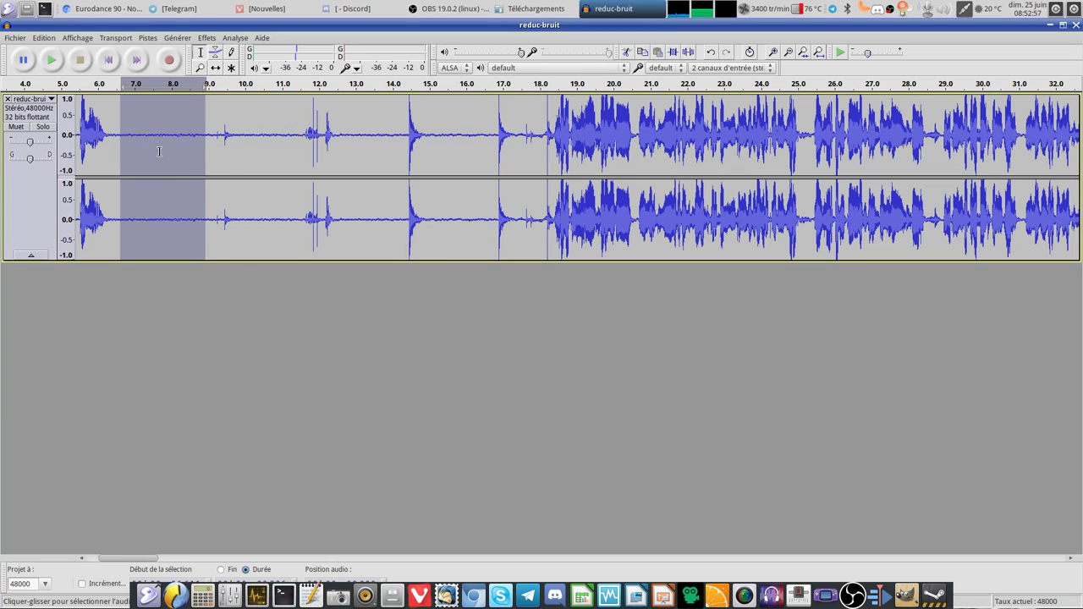
# Step: Select the whole track and apply Noise Reduction at 24 dB, sensitivity 0.00, frequency smoothing 150 Hz and attack/decay 0.15 s, removing the noise
pyautogui.hotkey('ctrl', '3')
pyautogui.hotkey('ctrl', '3')
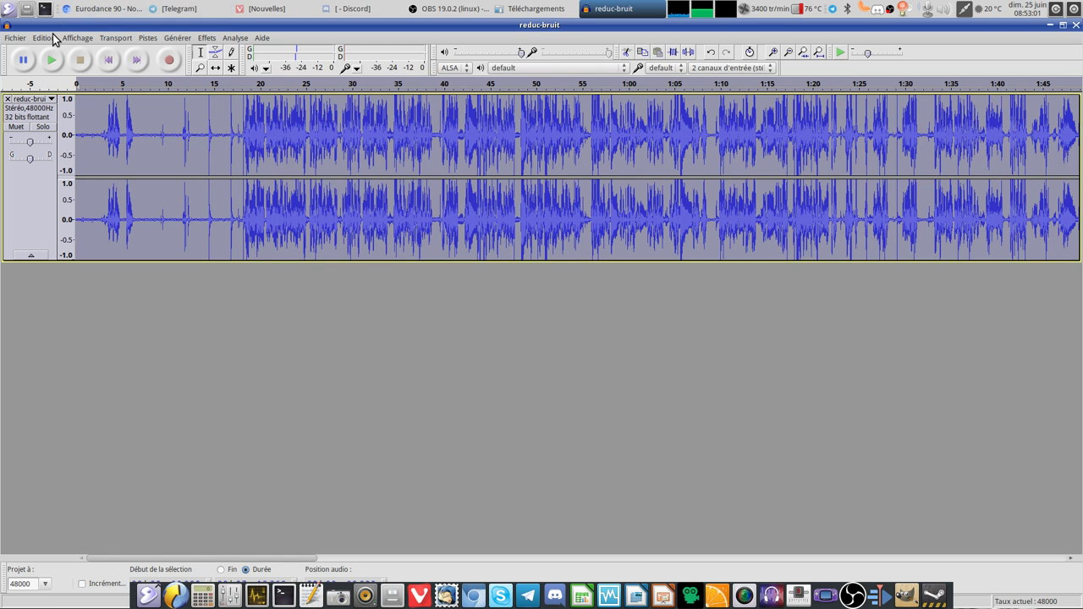
pyautogui.click(44, 38)
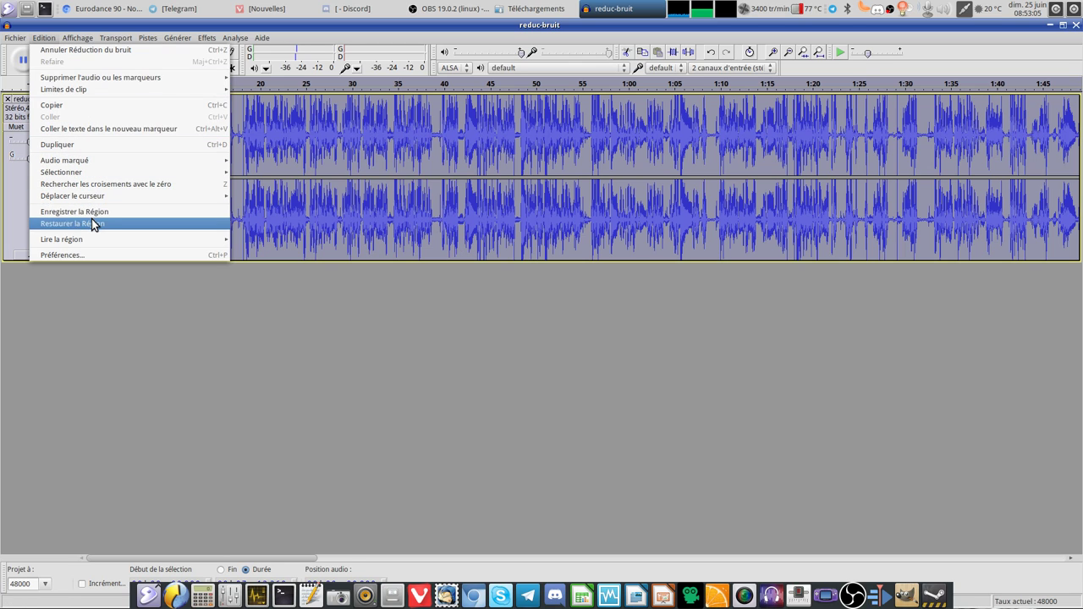
pyautogui.moveTo(168, 176)
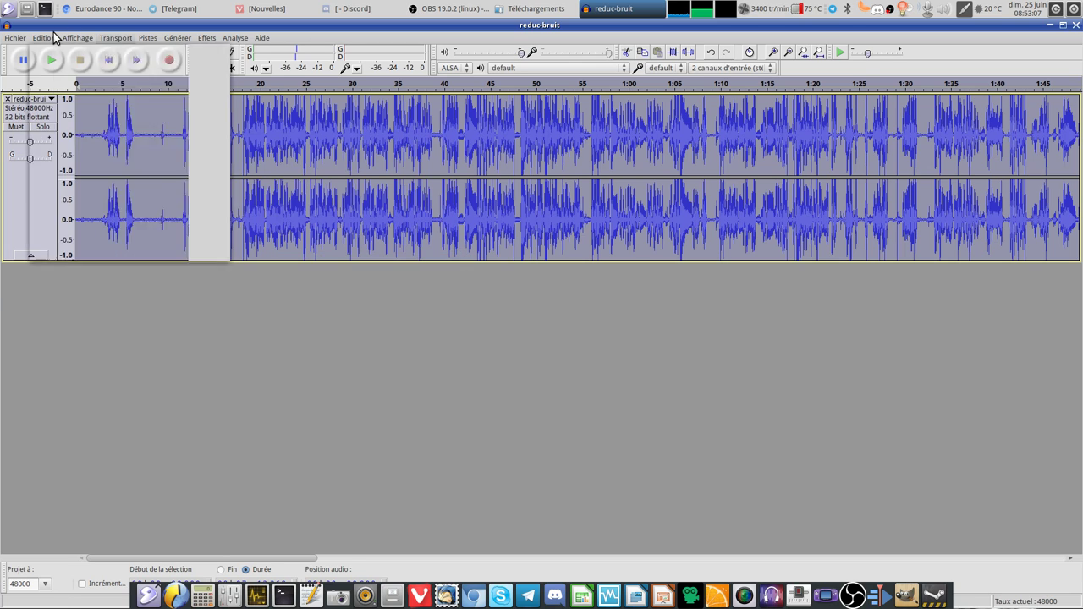
pyautogui.click(20, 39)
pyautogui.click(213, 42)
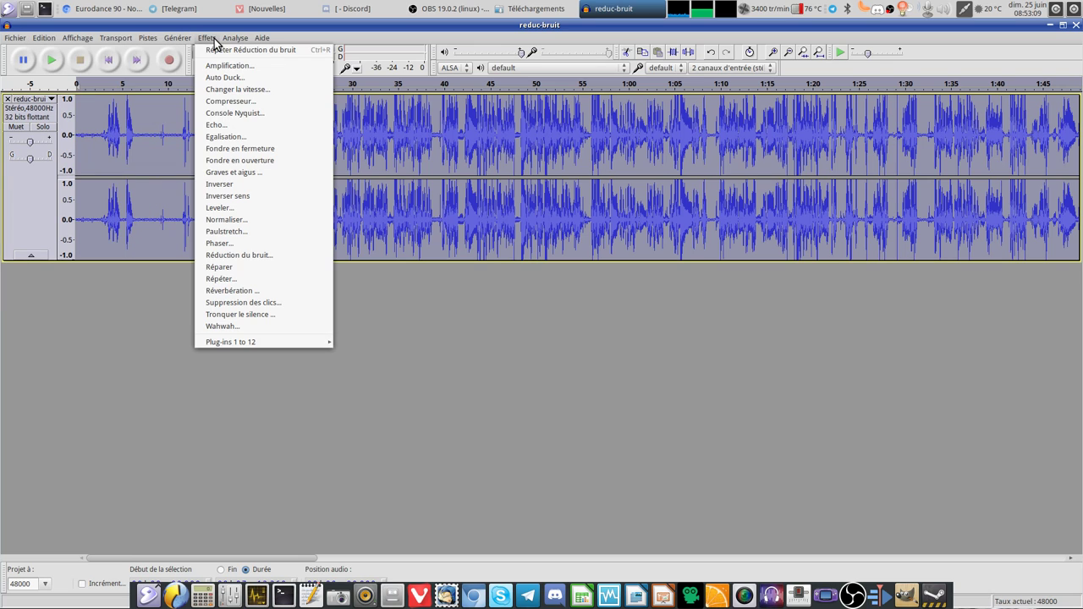
pyautogui.click(238, 255)
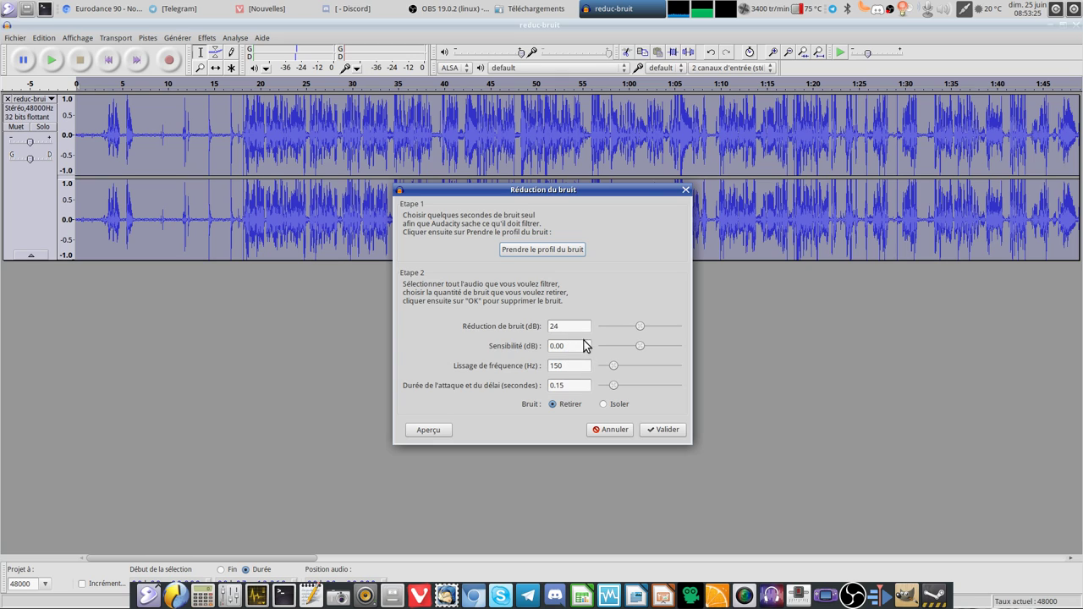
pyautogui.click(661, 431)
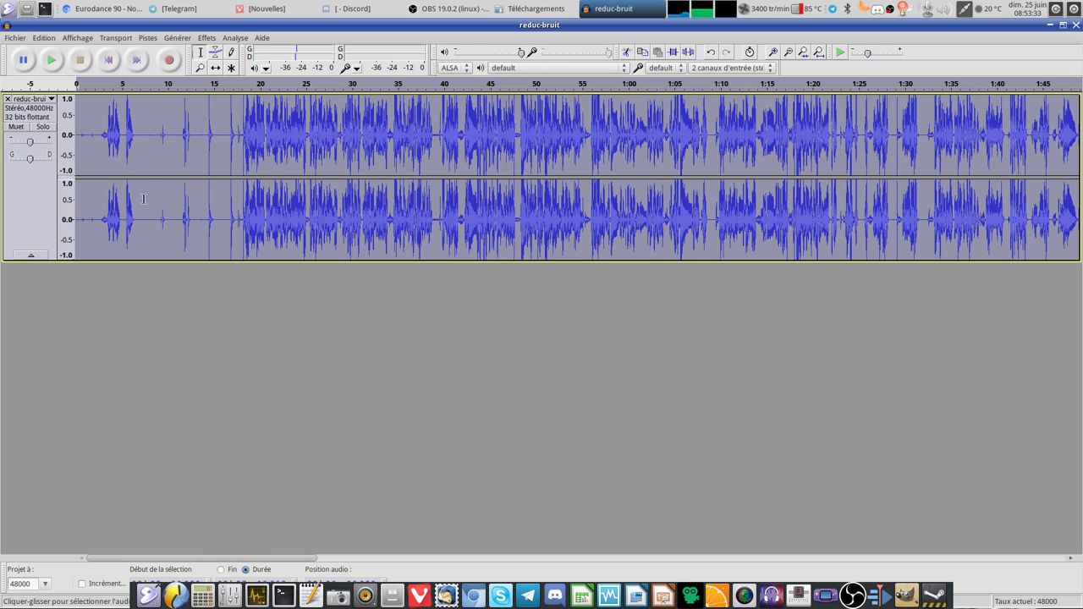
# Step: Select the cleaned quiet passage from about 6.5 s to 9 s and play it to check the noise reduction
pyautogui.keyDown('ctrl'); pyautogui.scroll(3, 131, 135); pyautogui.keyUp('ctrl')
pyautogui.moveTo(160, 135); pyautogui.dragTo(345, 139)
pyautogui.click(51, 61)
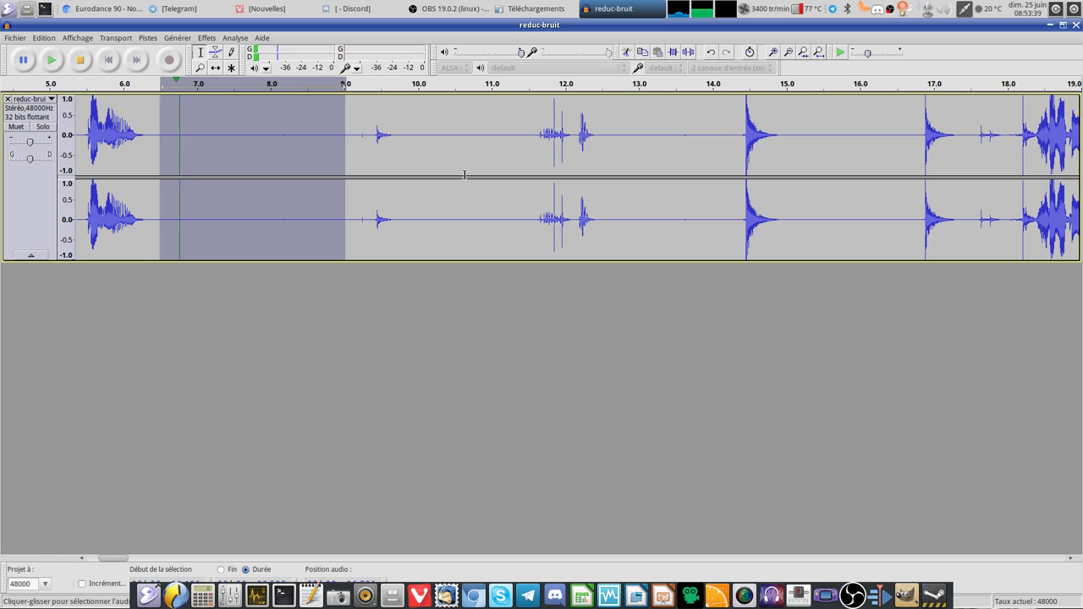
pyautogui.hotkey('ctrl', '3')
pyautogui.hotkey('ctrl', '3')
pyautogui.press('space')
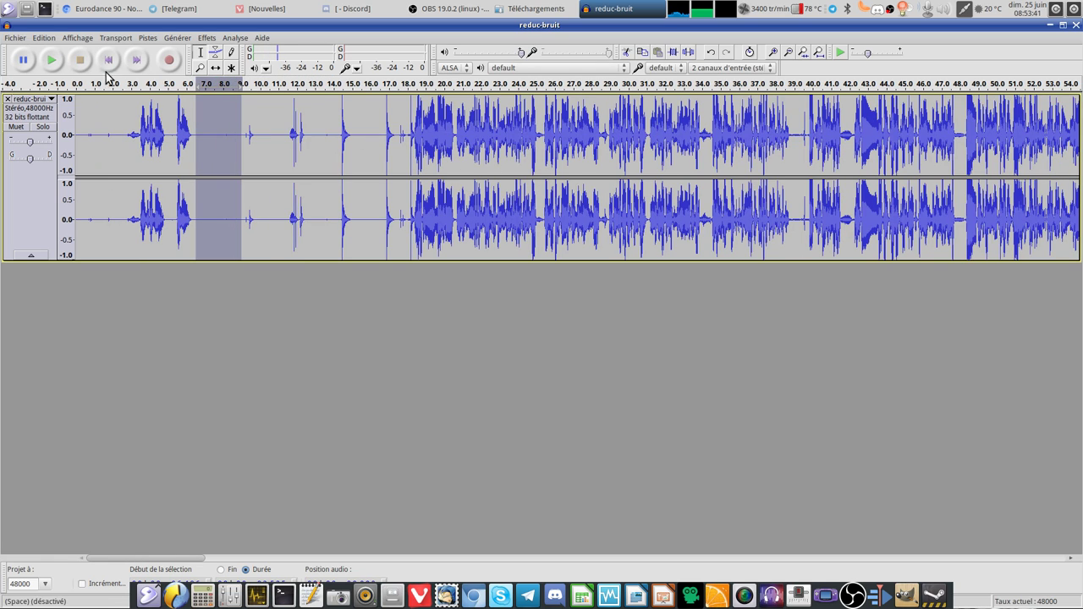
# Step: Play the cleaned recording twice from about 17.6 s to check how the speech sounds after noise reduction
pyautogui.click(401, 128)
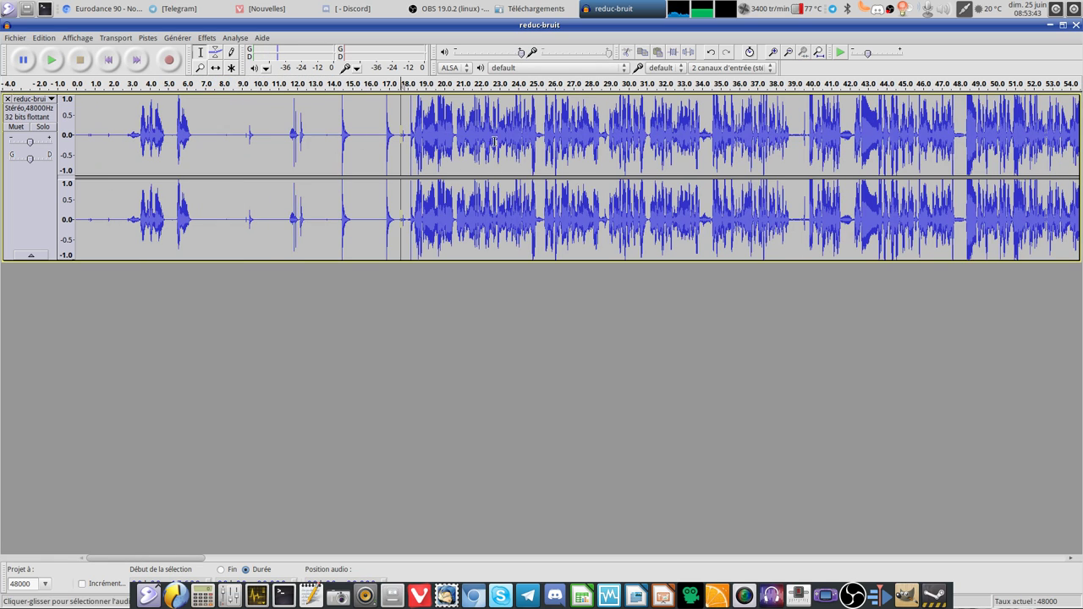
pyautogui.click(52, 60)
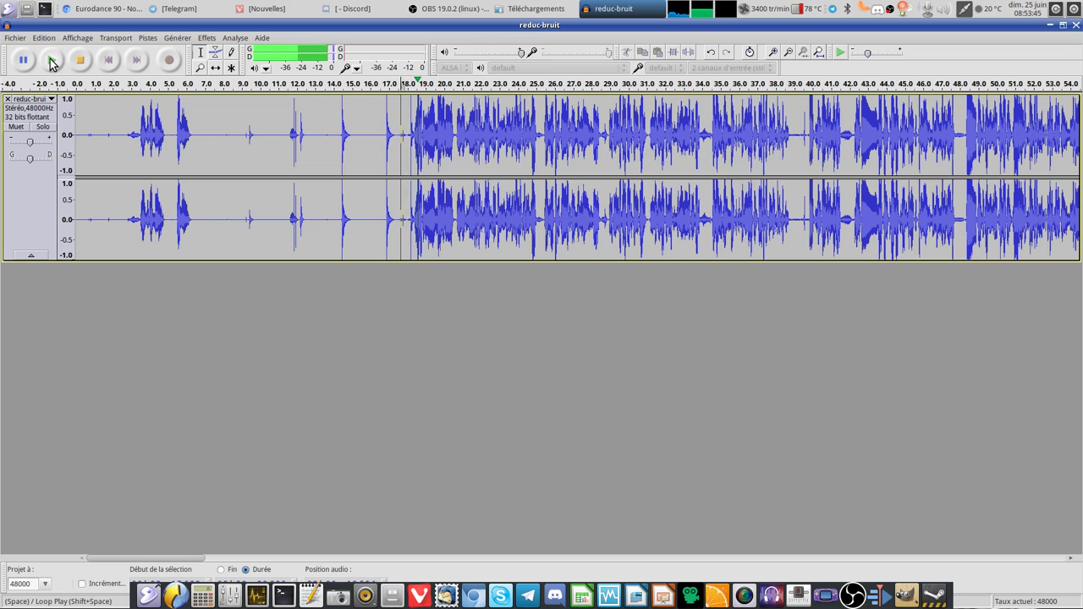
pyautogui.click(81, 67)
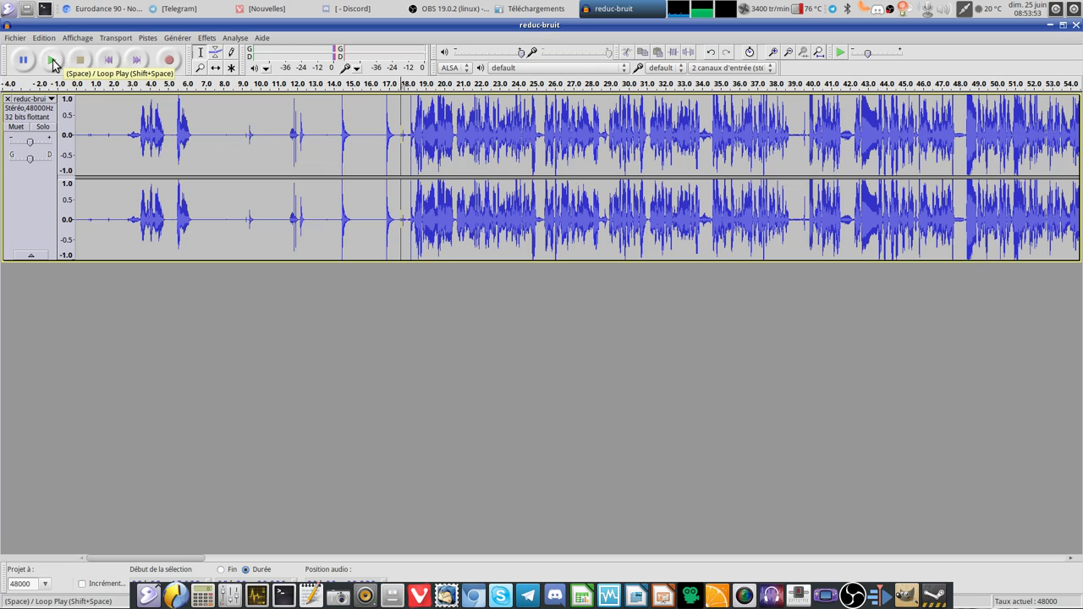
pyautogui.click(51, 60)
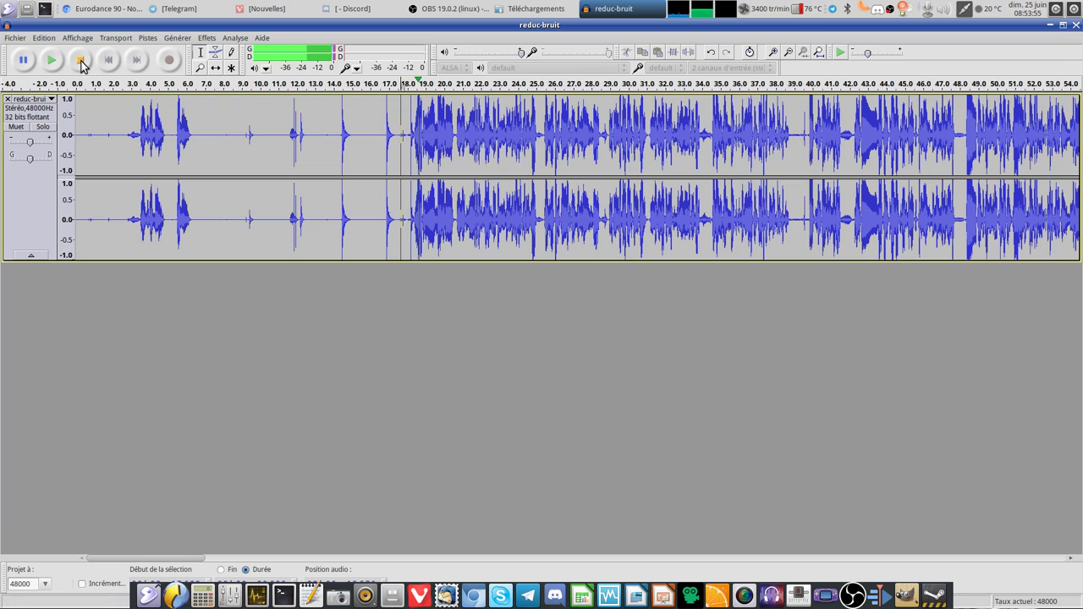
pyautogui.click(81, 61)
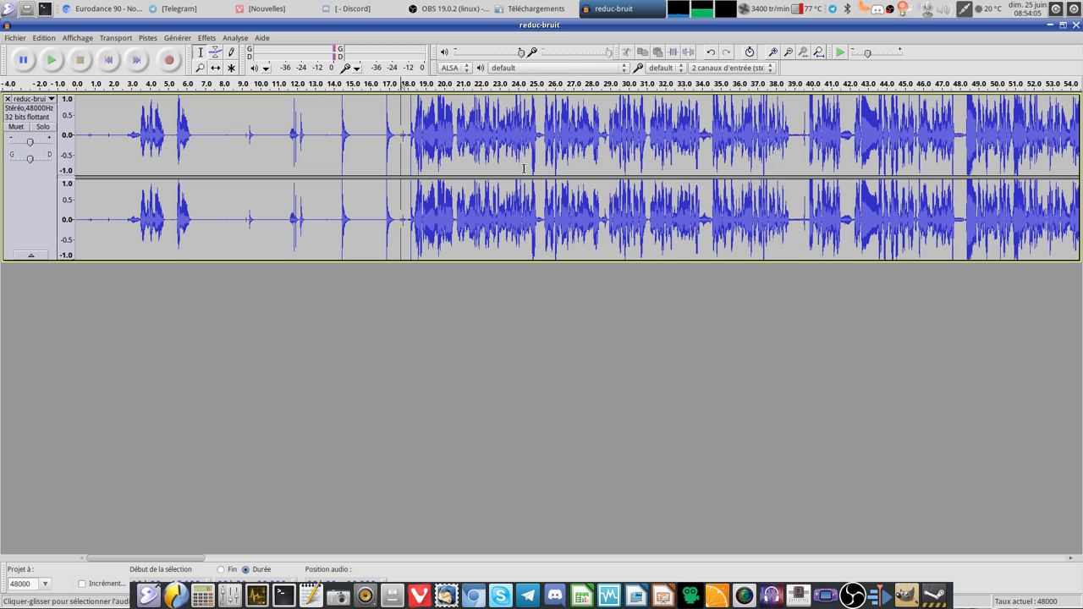
# Step: Play the cleaned speech from about 2:50 to check the noise reduction further into the recording
pyautogui.hscroll(15, 810, 188)
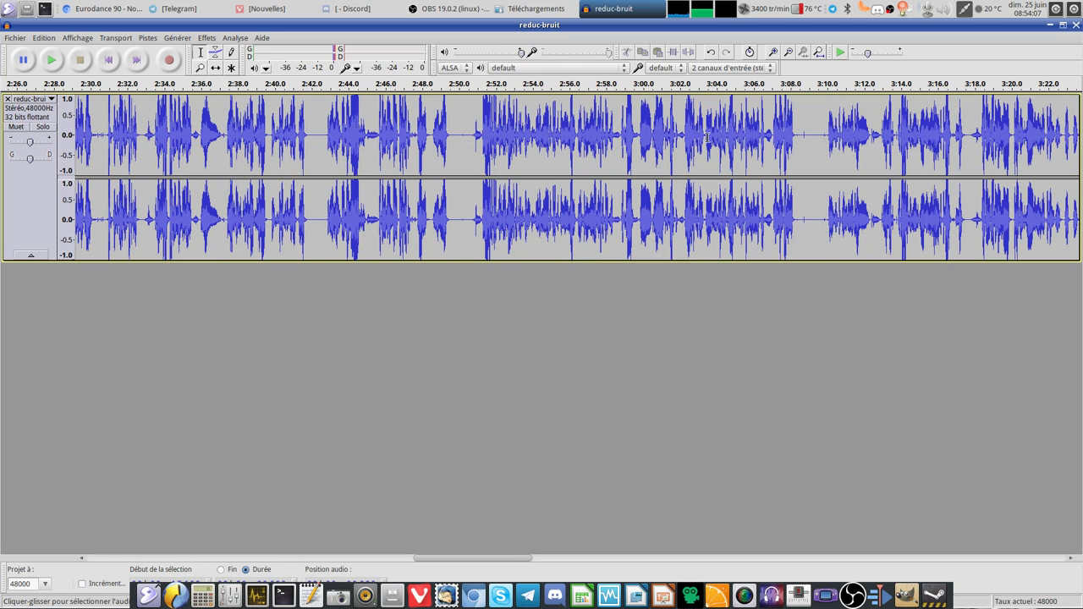
pyautogui.click(470, 125)
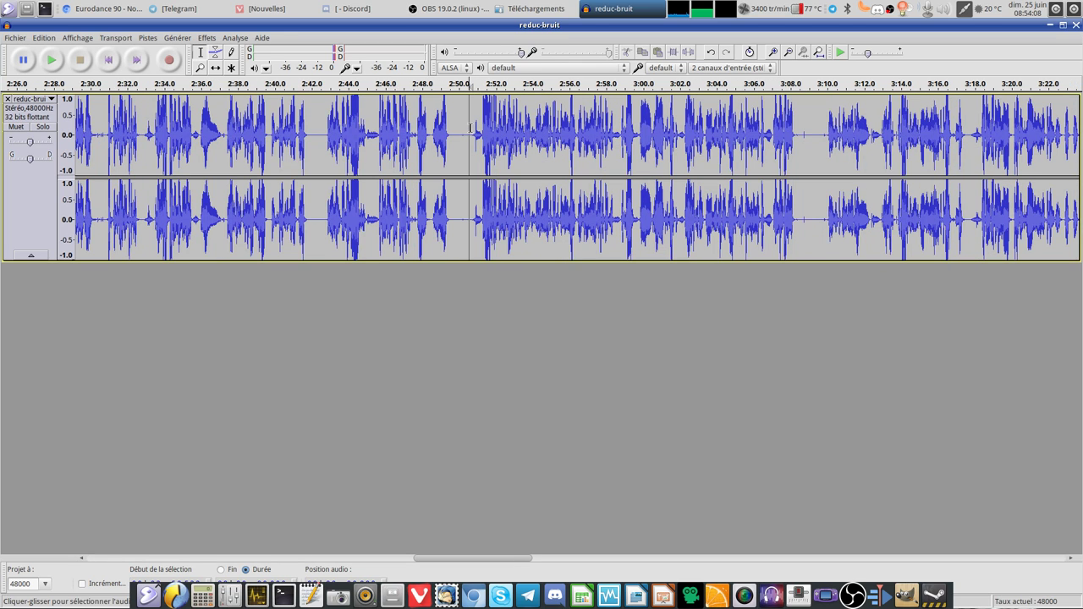
pyautogui.click(53, 63)
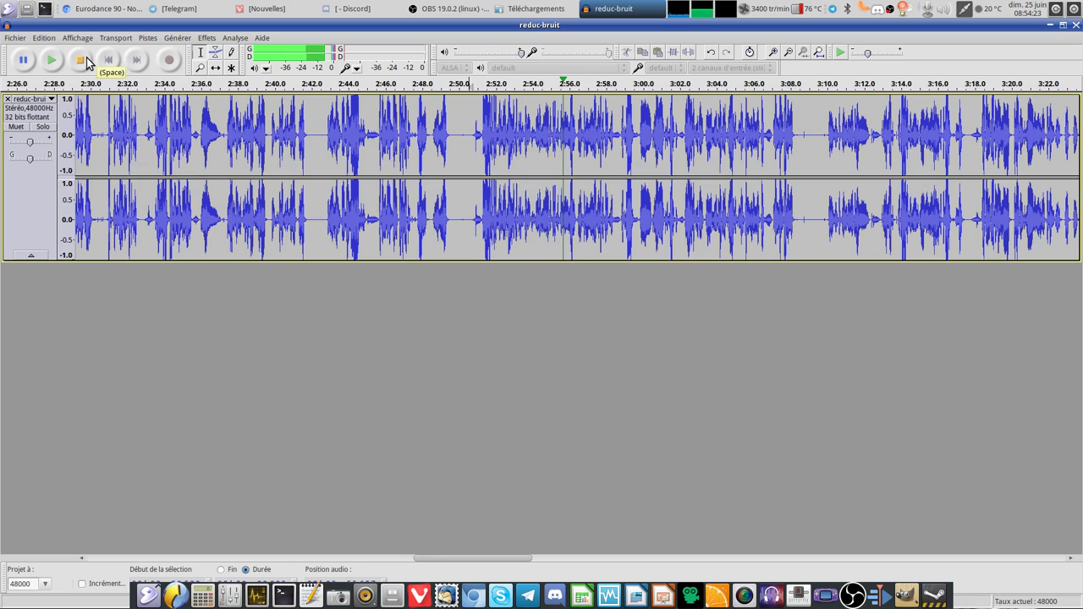
pyautogui.click(86, 57)
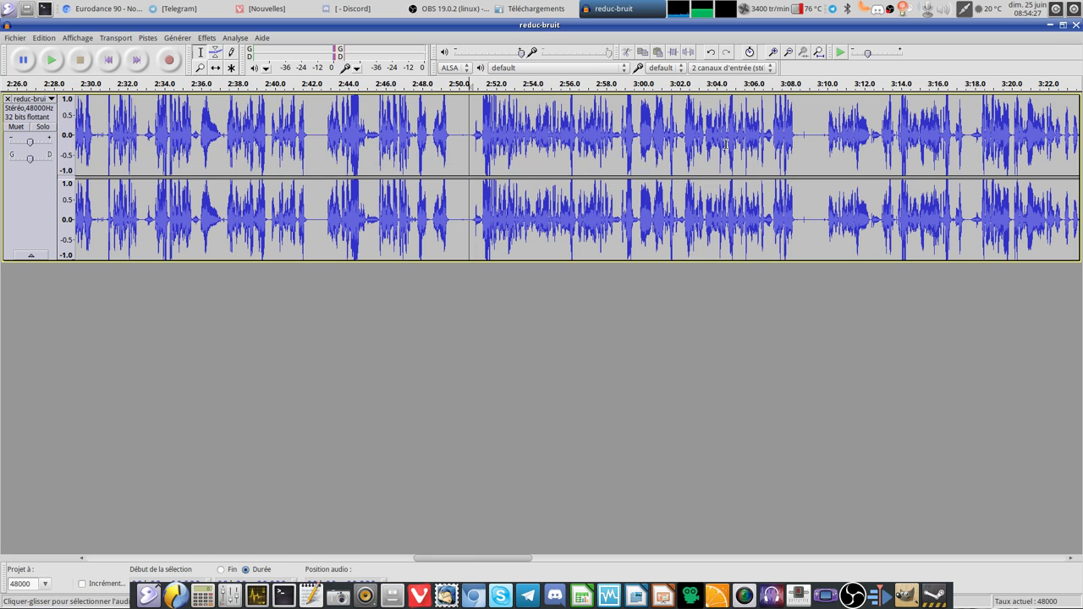
# Step: Delete the entire reduc-bruit track from the project and close the project window
pyautogui.hotkey('ctrl', 'a')
pyautogui.press('Delete')
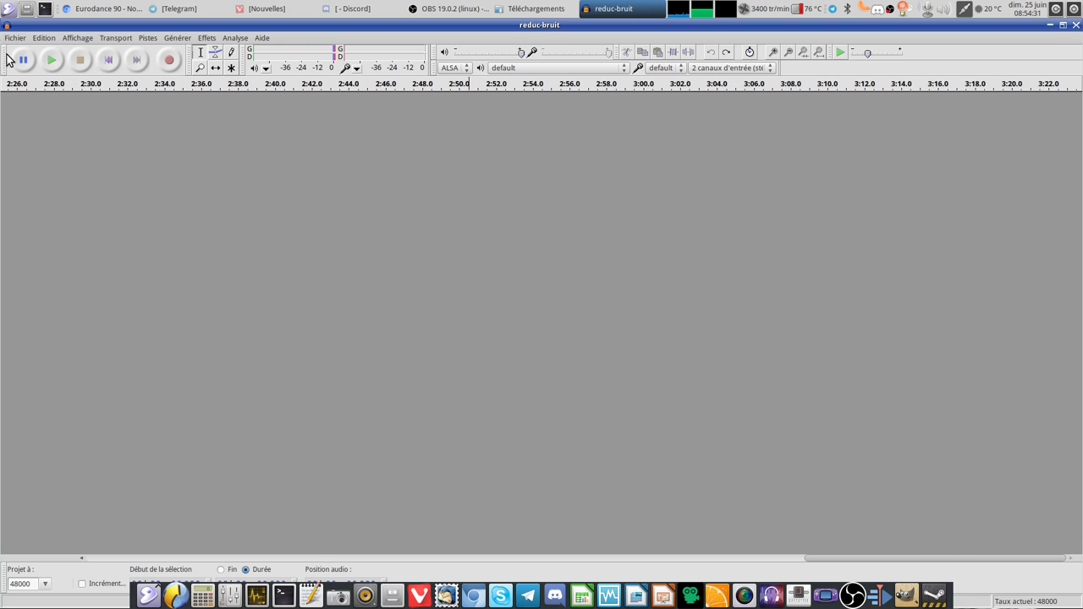
pyautogui.click(1076, 25)
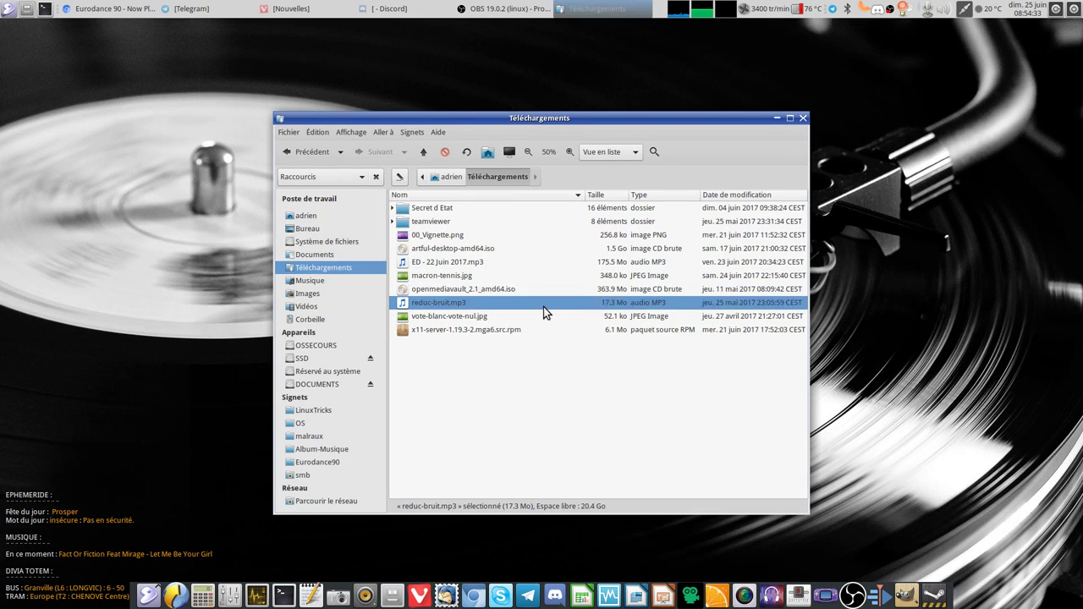
# Step: Reopen reduc-bruit.mp3 from the Téléchargements folder in Audacity
pyautogui.rightClick(453, 302)
pyautogui.moveTo(491, 329)
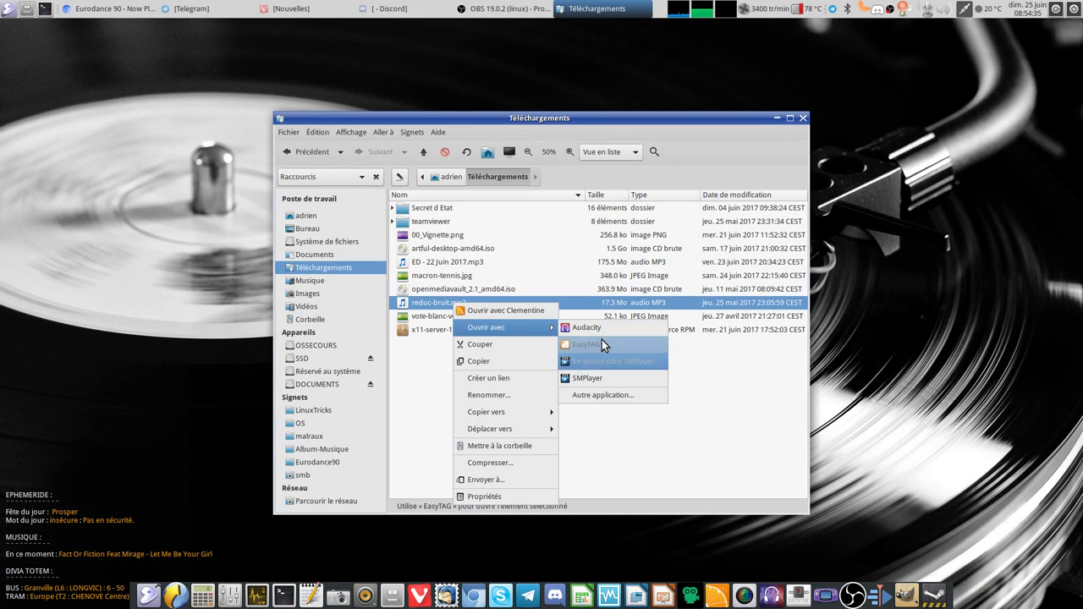
pyautogui.click(605, 339)
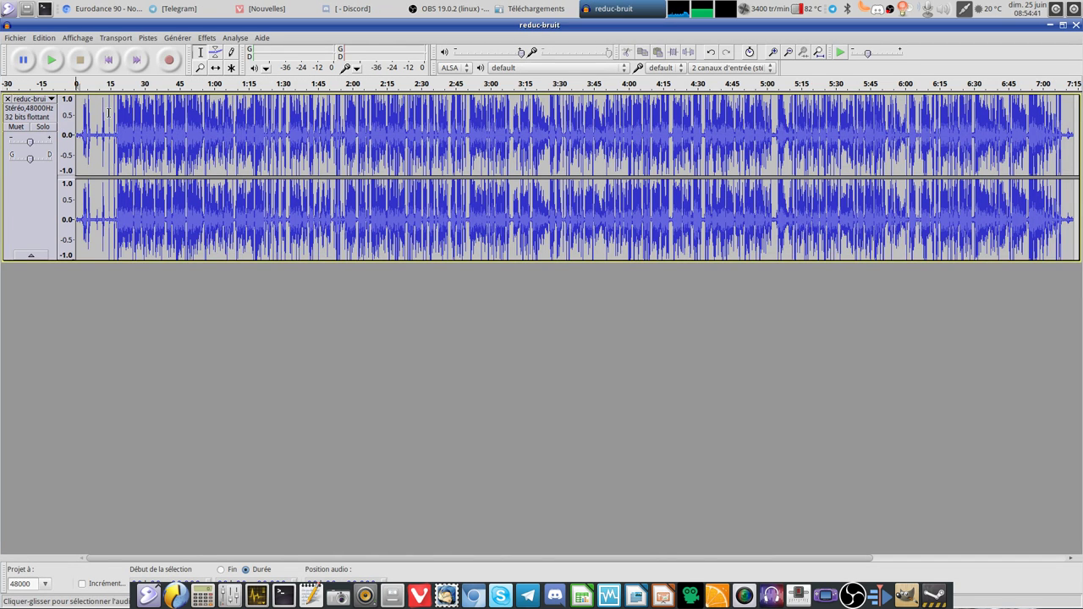
# Step: Select the noise-only passage from about 6.4 s to 9.1 s and capture it as the Noise Reduction profile
pyautogui.scroll(4, 80, 105)
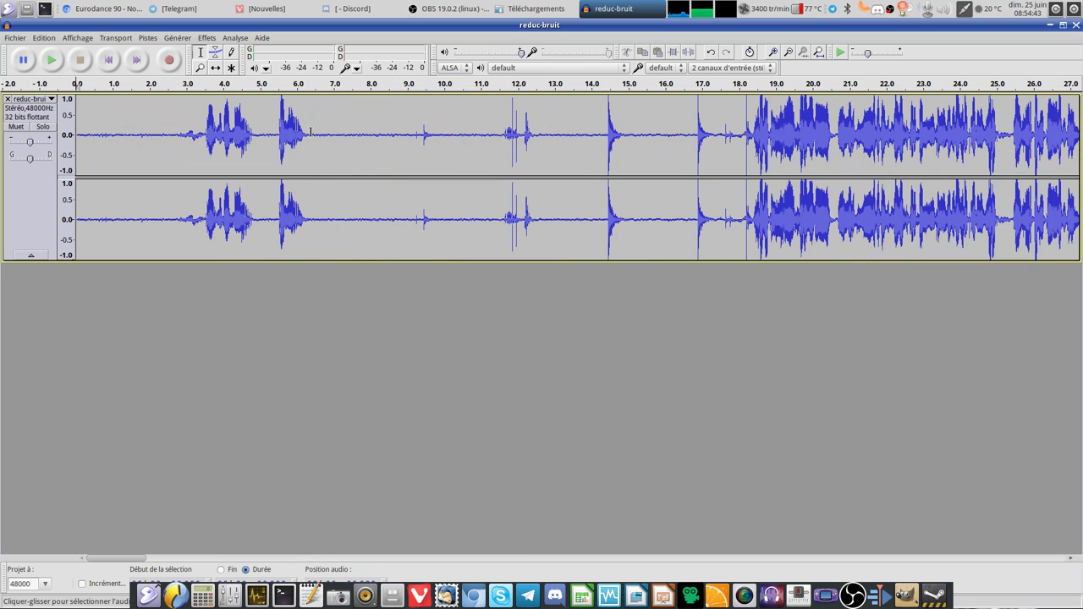
pyautogui.moveTo(313, 132); pyautogui.dragTo(411, 131)
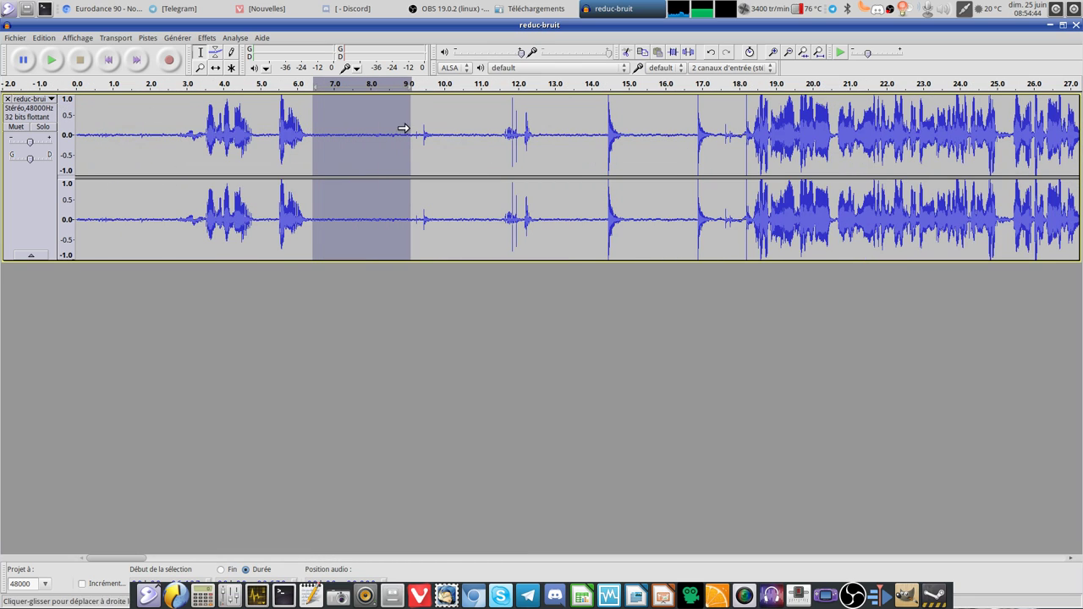
pyautogui.click(206, 38)
pyautogui.click(249, 255)
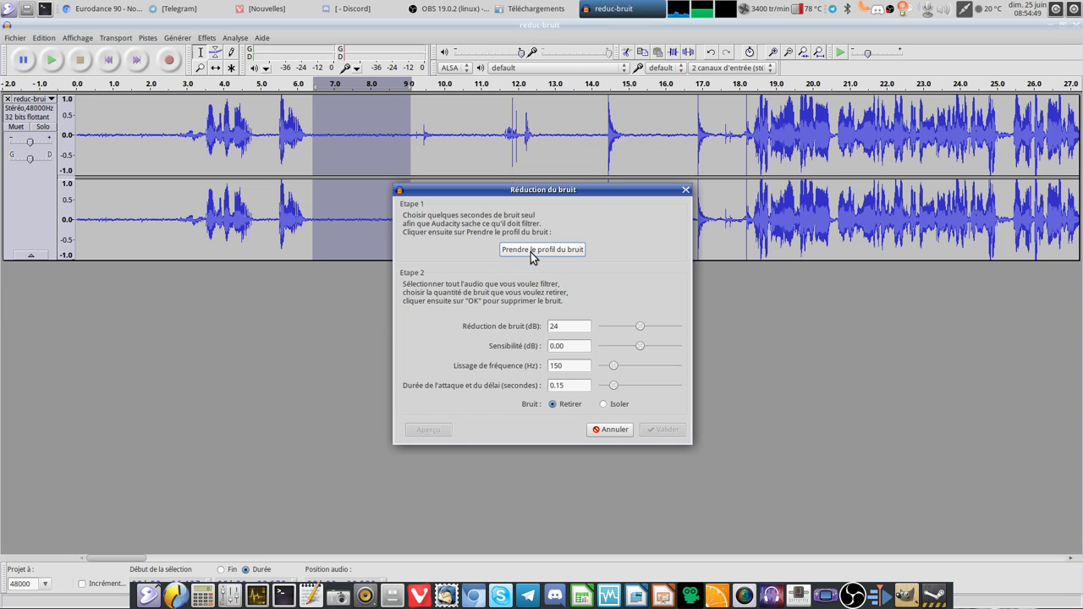
pyautogui.click(530, 253)
# Step: Apply Noise Reduction to the whole track at 24 dB, sensitivity 0.00, frequency smoothing 150 Hz and attack/decay 0.15 s, removing the noise
pyautogui.hotkey('ctrl', 'a')
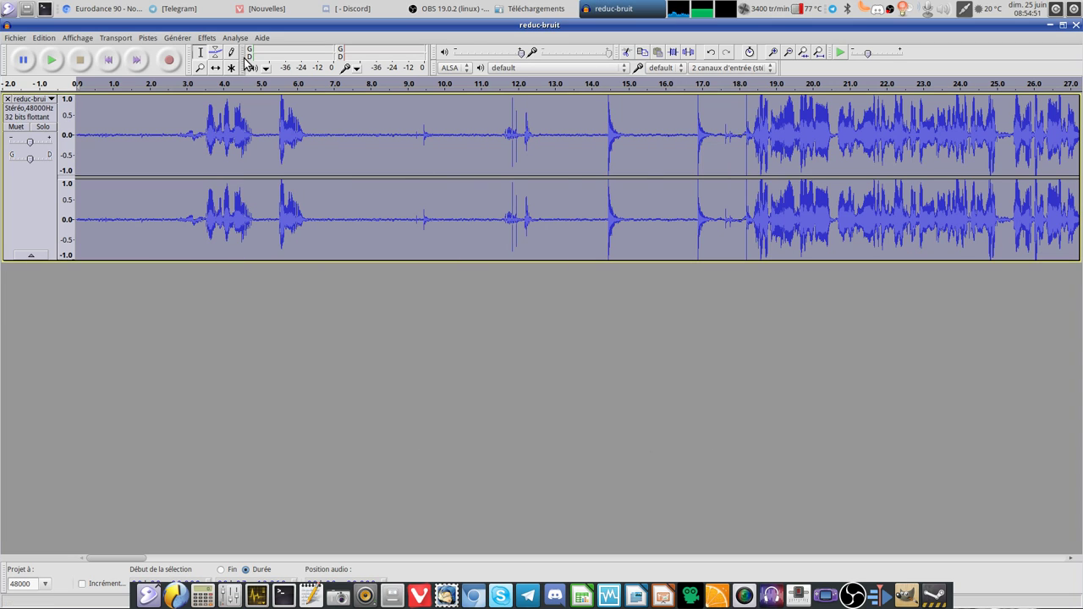
pyautogui.click(205, 38)
pyautogui.click(230, 255)
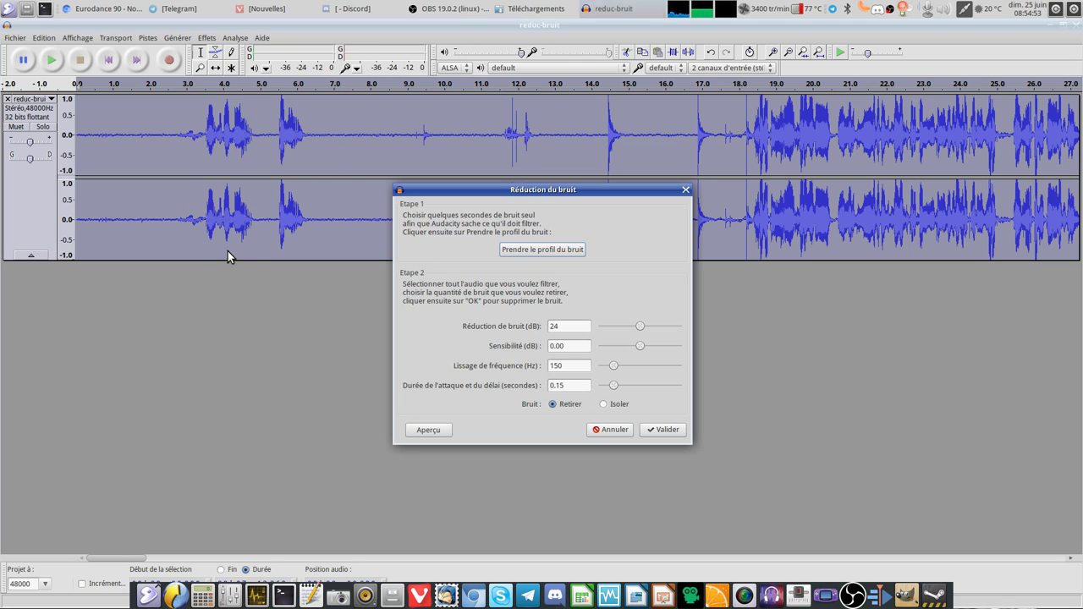
pyautogui.click(653, 435)
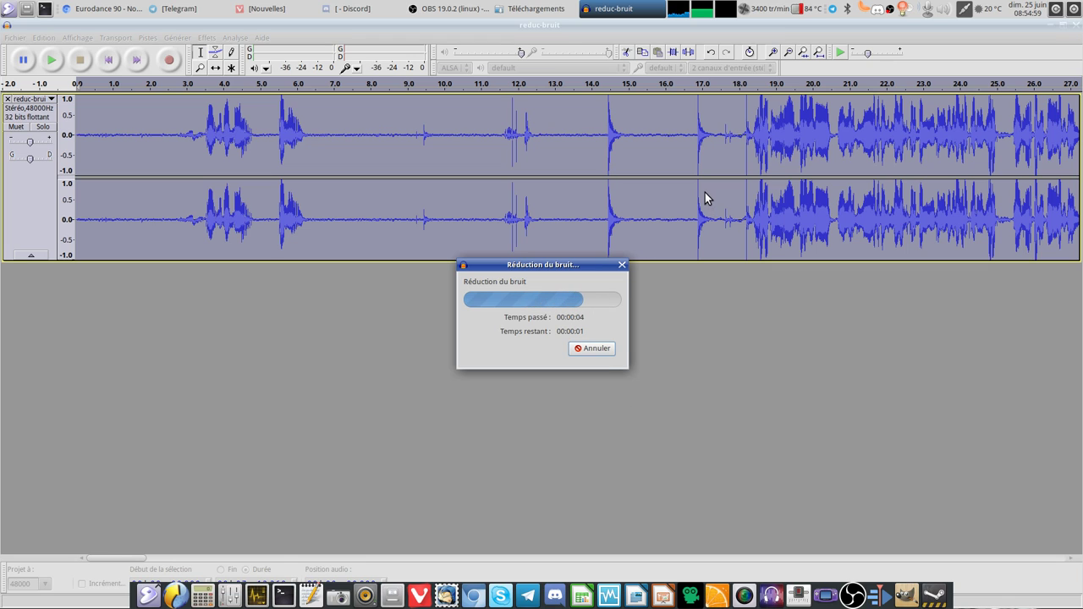
# Step: Play the newly cleaned track briefly from about 18.3 s to check the speech
pyautogui.click(750, 134)
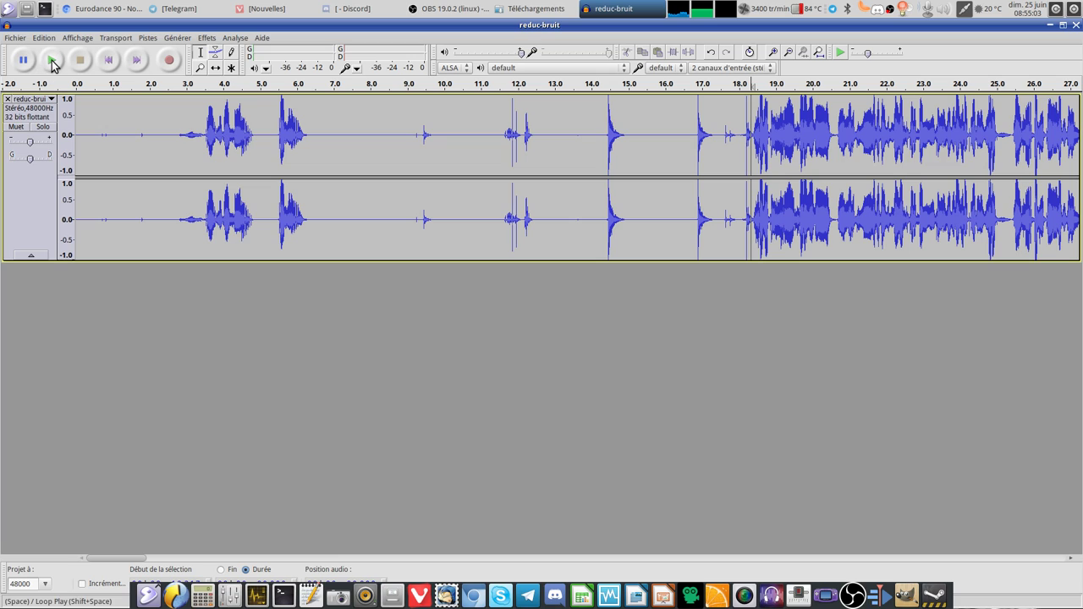
pyautogui.click(52, 60)
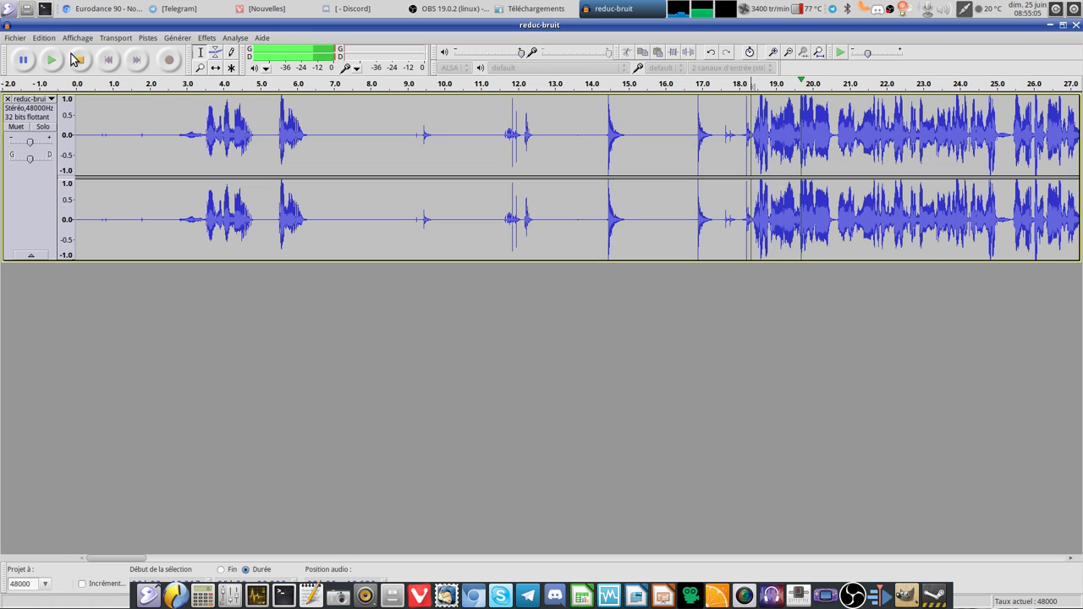
pyautogui.click(77, 60)
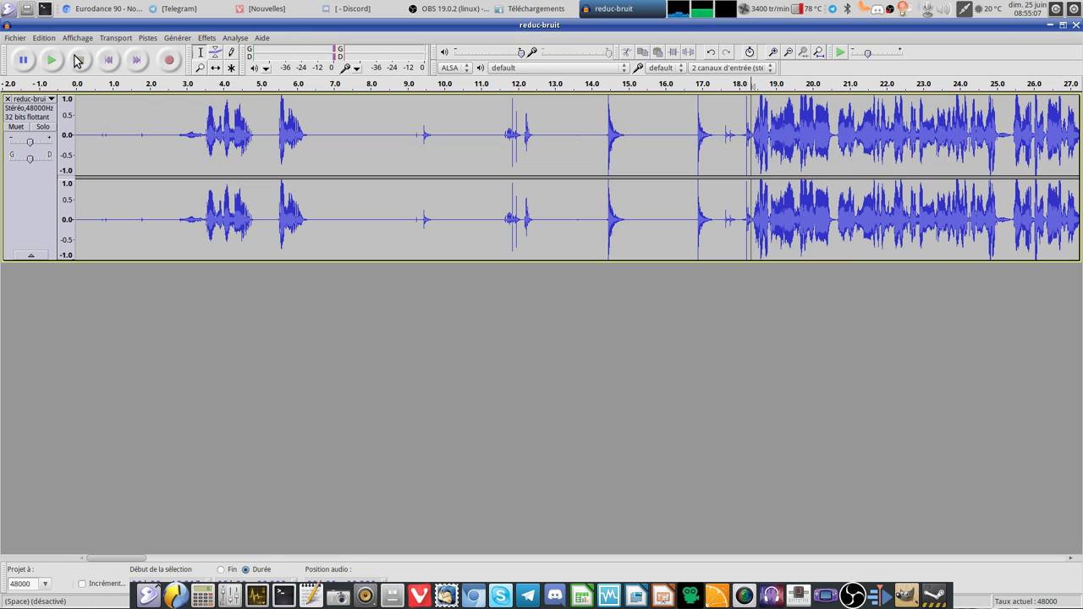
# Step: Close the reduc-bruit project without saving the changes
pyautogui.click(1076, 27)
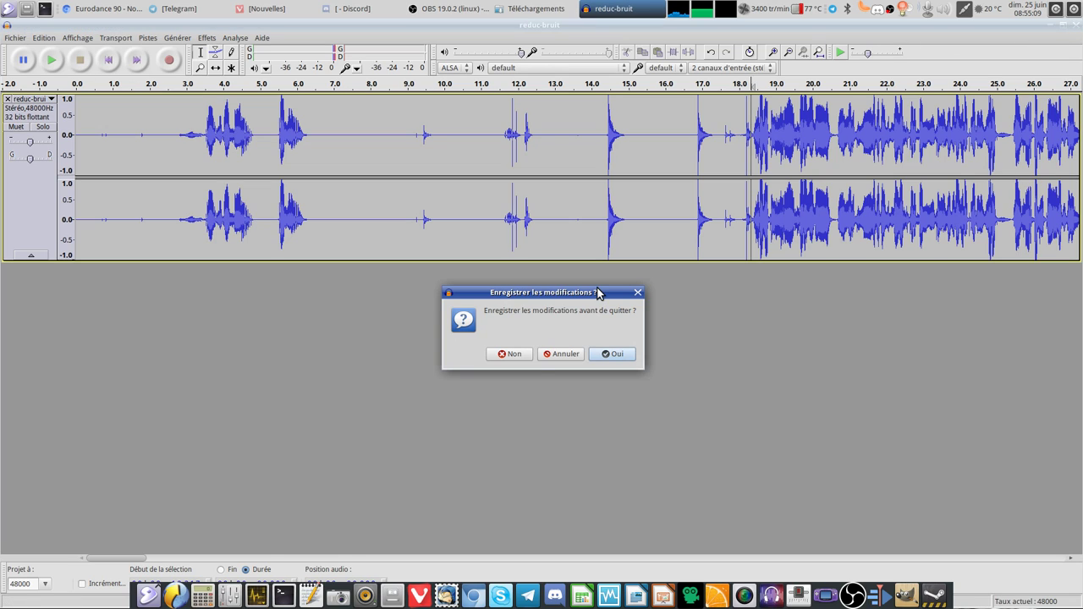
pyautogui.click(493, 356)
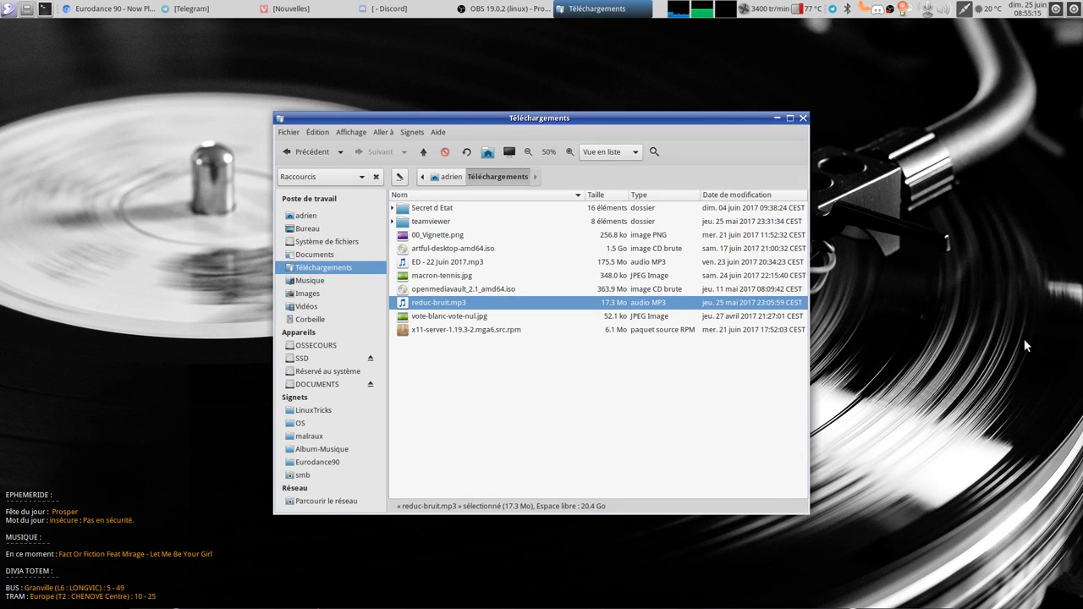